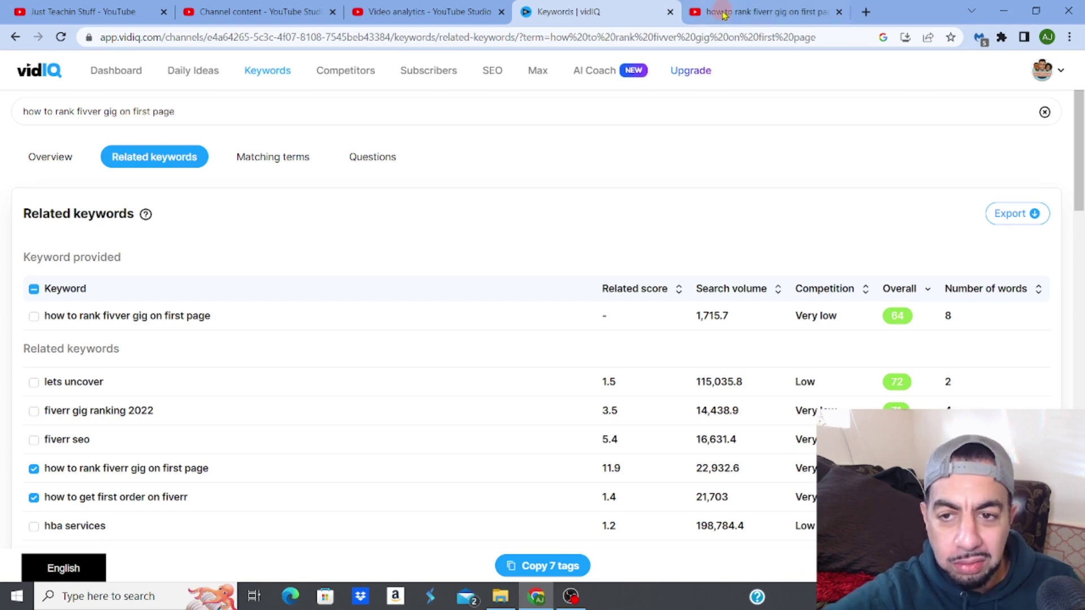
Switch to the YouTube results for "how to rank fiverr gig on first page" and locate the Just Teachin Stuff video.
mouse_move(740, 17)
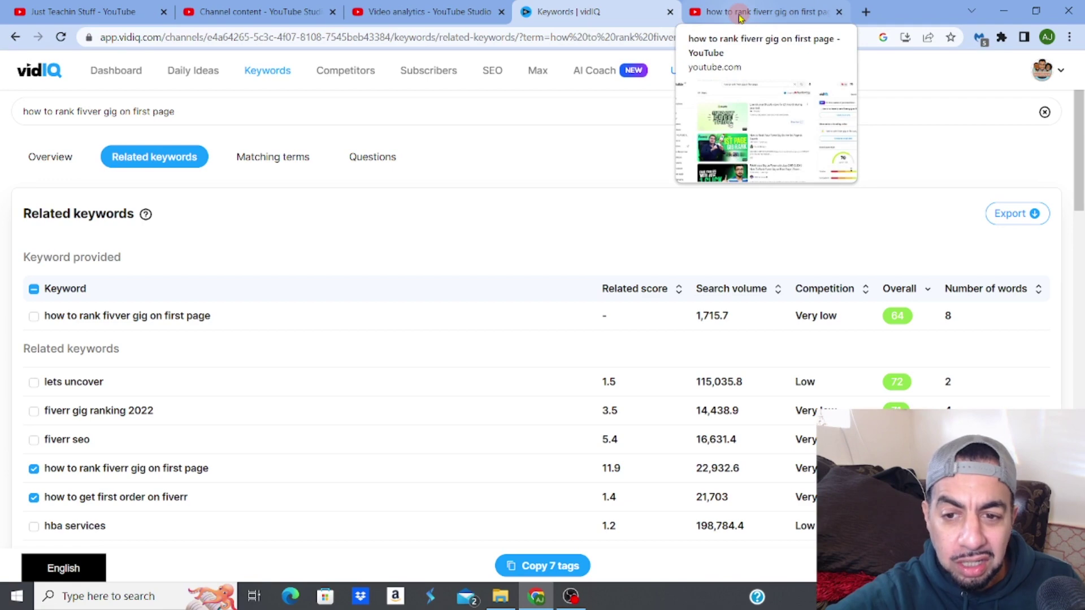
left_click(739, 17)
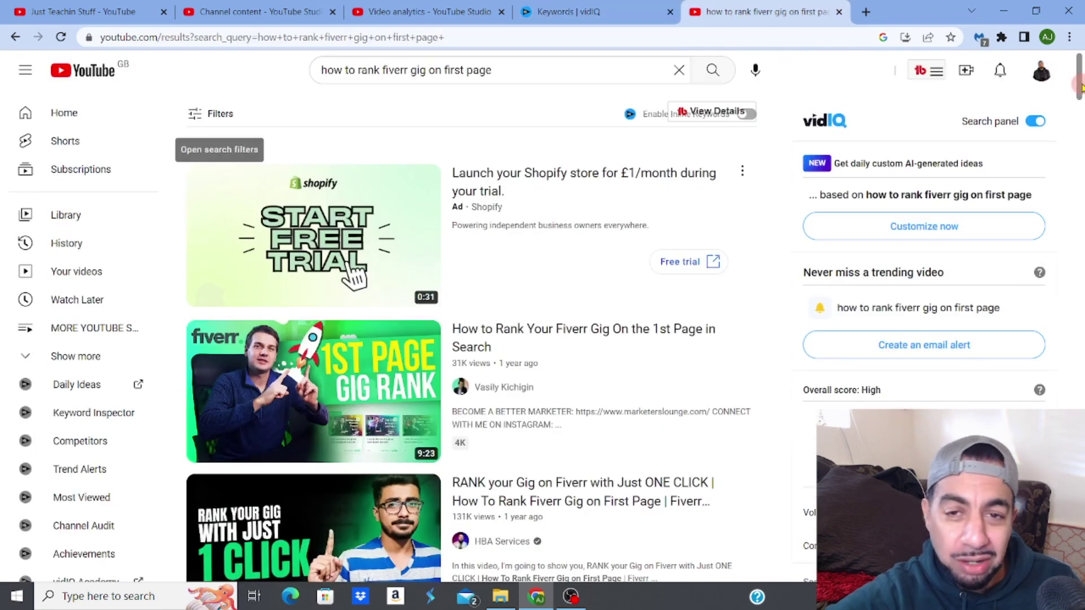
scroll(1080, 85, "down", 2)
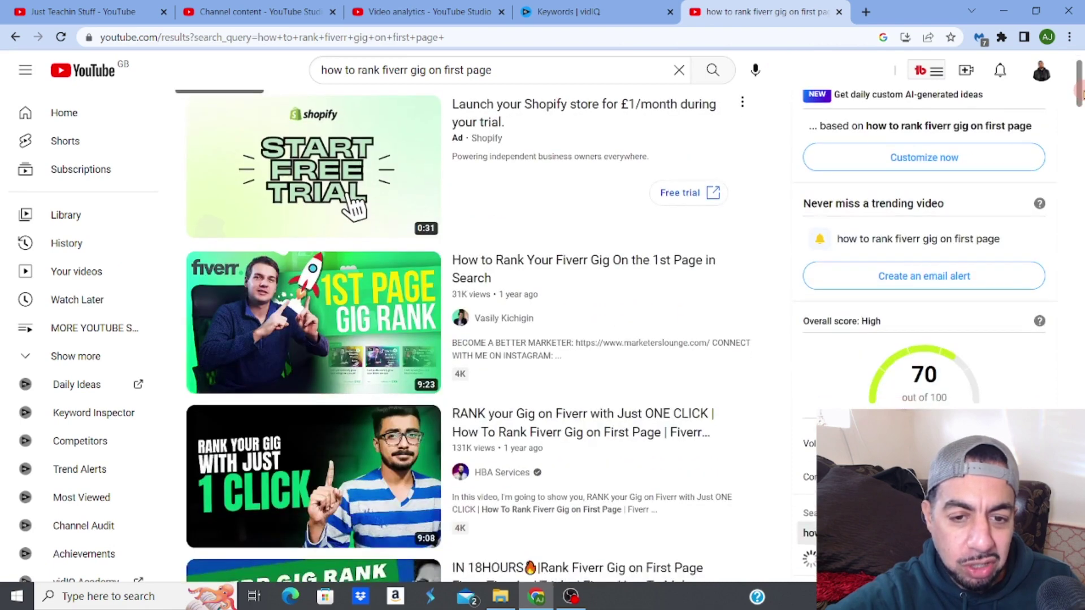
scroll(1080, 82, "up", 2)
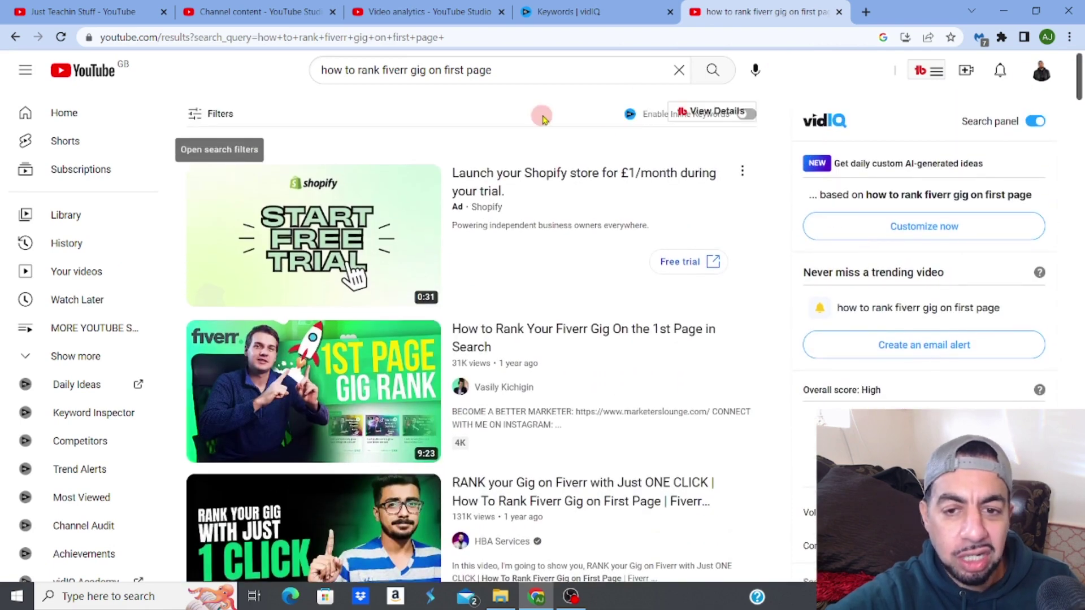
left_click_drag(1080, 87, 1081, 170)
mouse_move(604, 211)
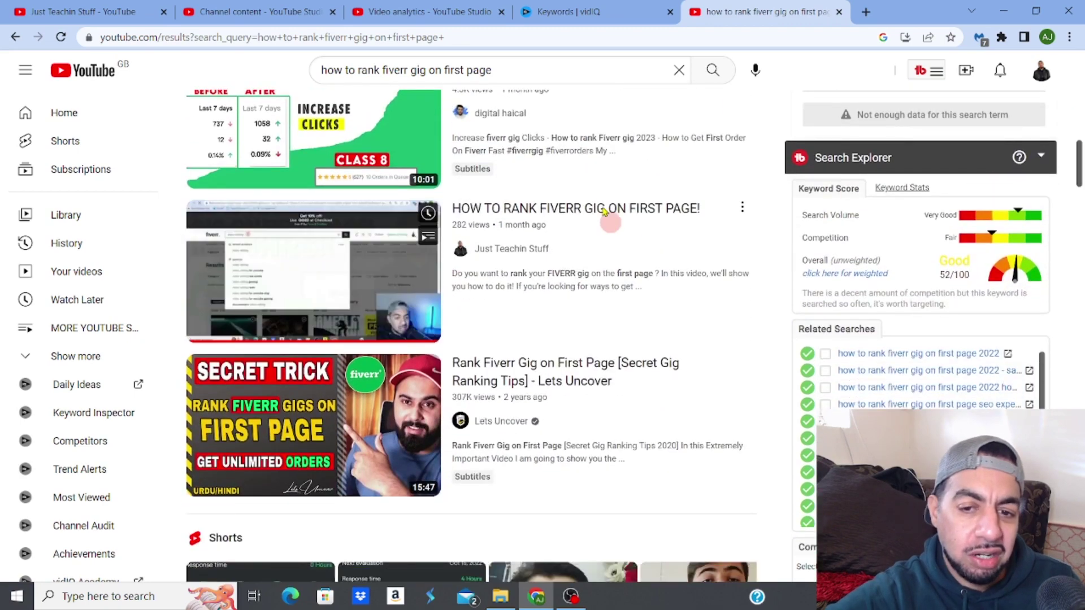
left_click_drag(1079, 164, 1076, 57)
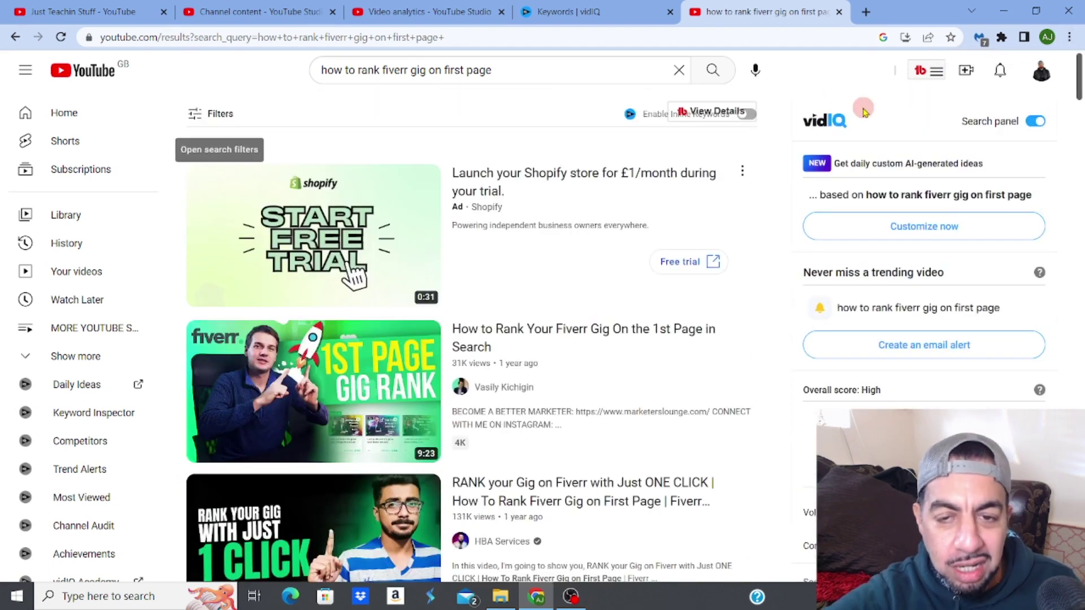
Switch to vidIQ and go to the keyword search term "how to rank fivver gig on first page".
left_click(588, 20)
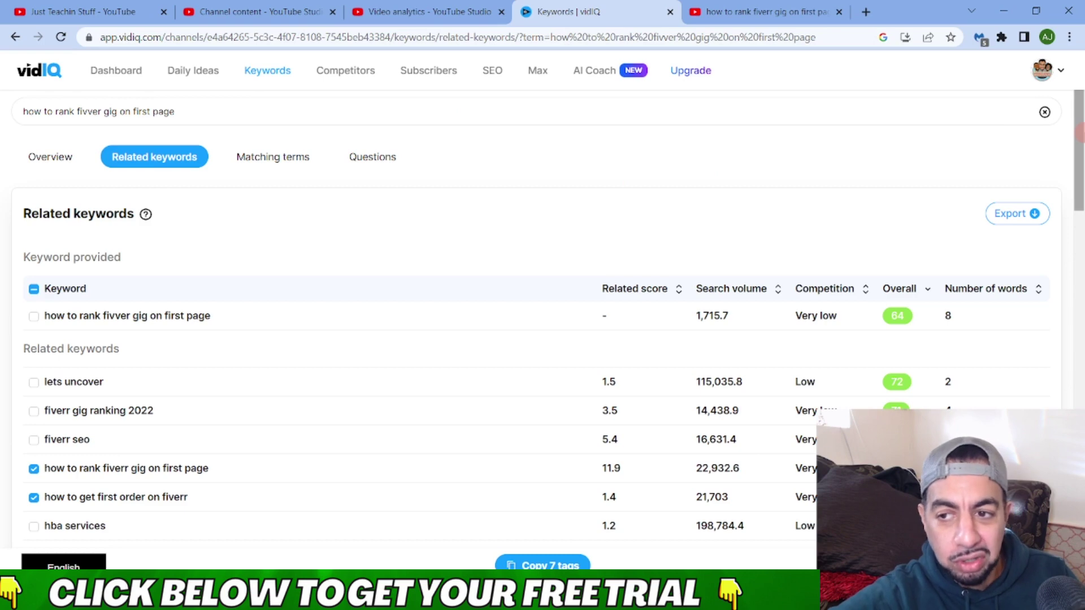
left_click_drag(1080, 133, 1079, 105)
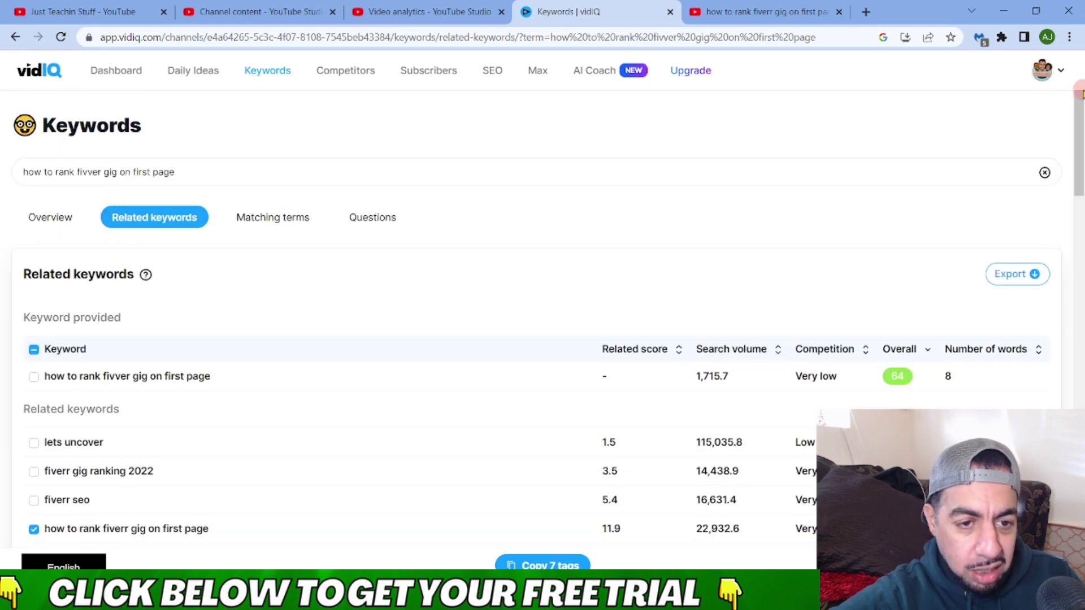
left_click(210, 173)
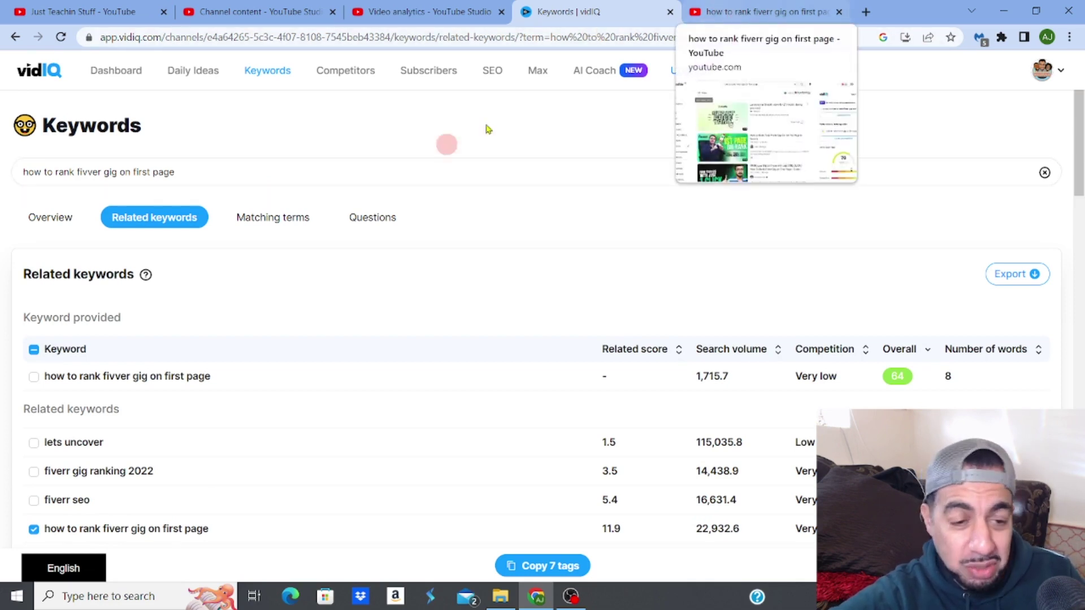
Switch back to the YouTube results and find the "HOW TO RANK FIVERR GIG ON FIRST PAGE!" video again.
left_click(735, 12)
scroll(354, 277, "down", 14)
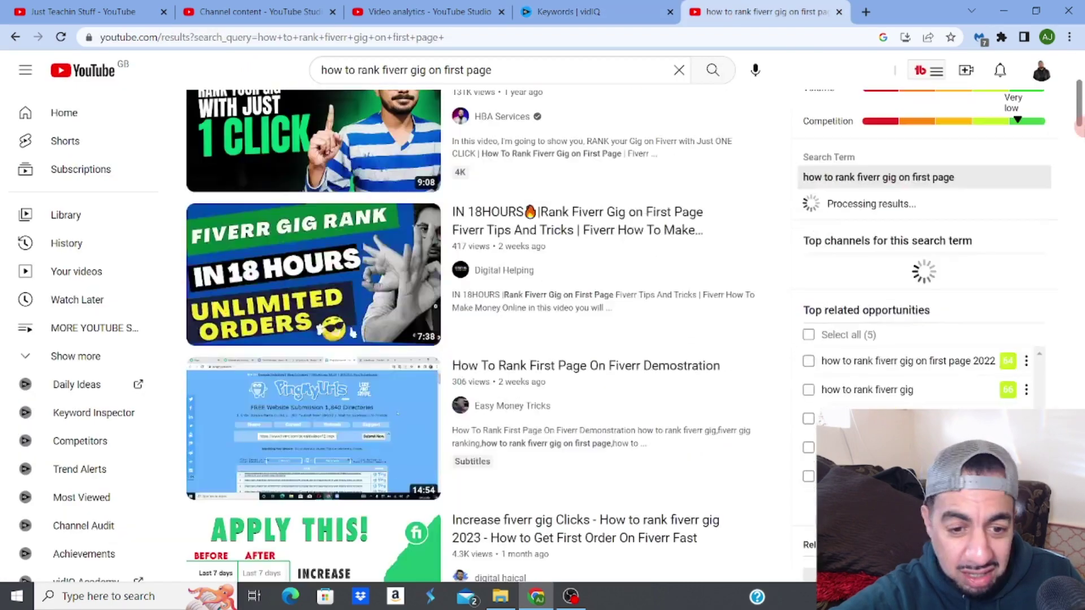
scroll(320, 247, "down", 2)
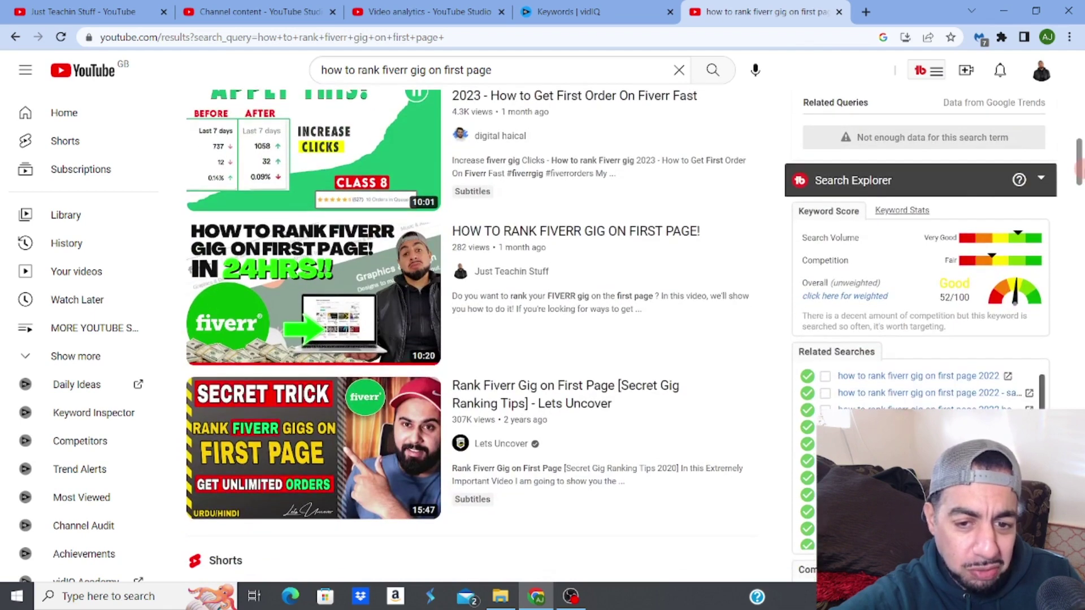
mouse_move(319, 248)
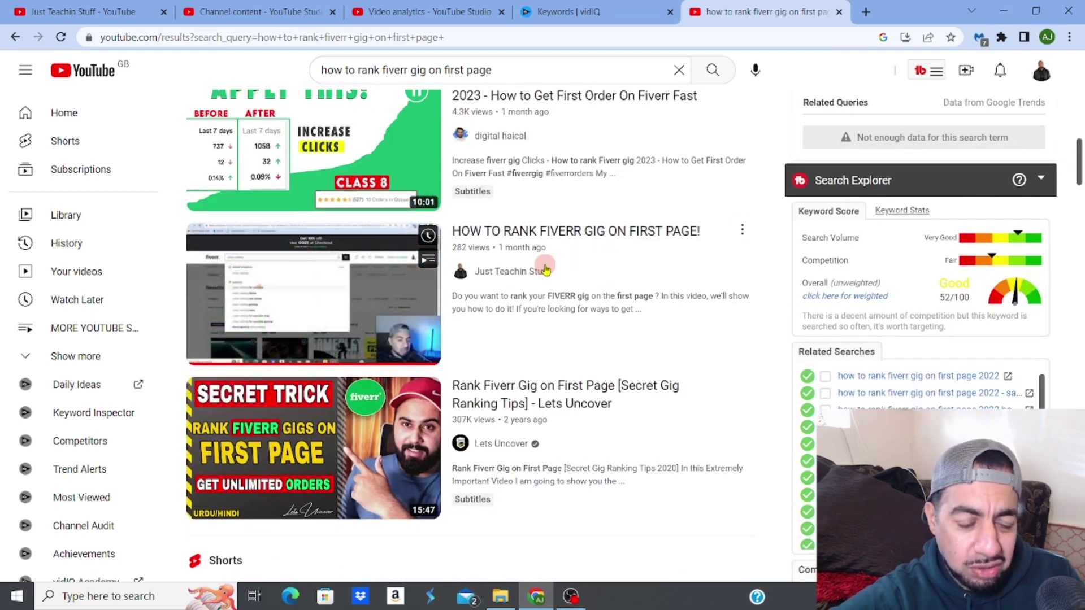
Switch to vidIQ and open the overview for the keyword "how to rank fivver gig on first page".
left_click(585, 11)
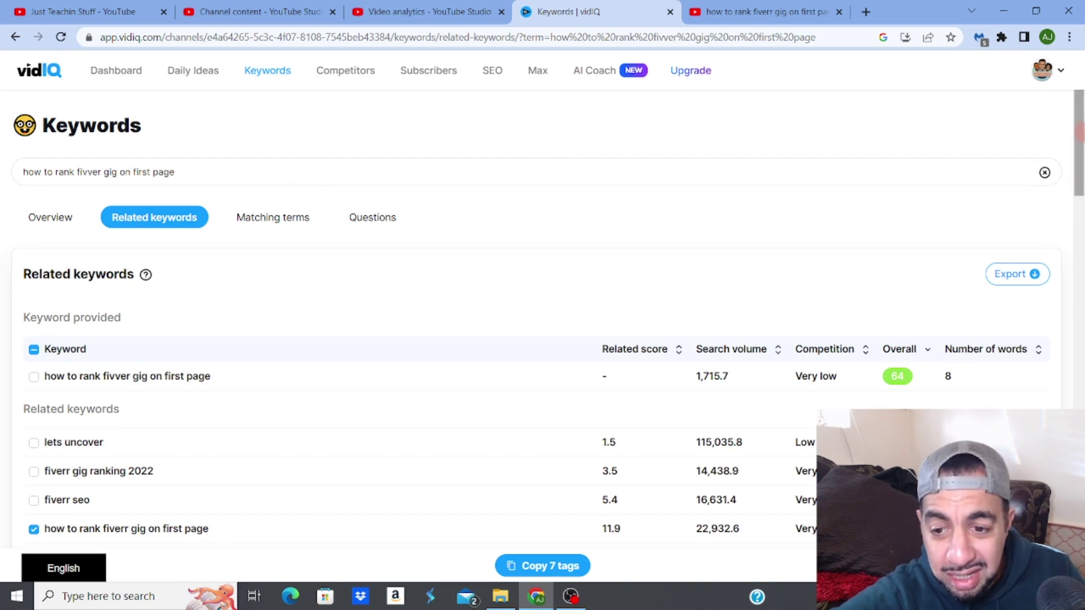
scroll(1079, 170, "down", 3)
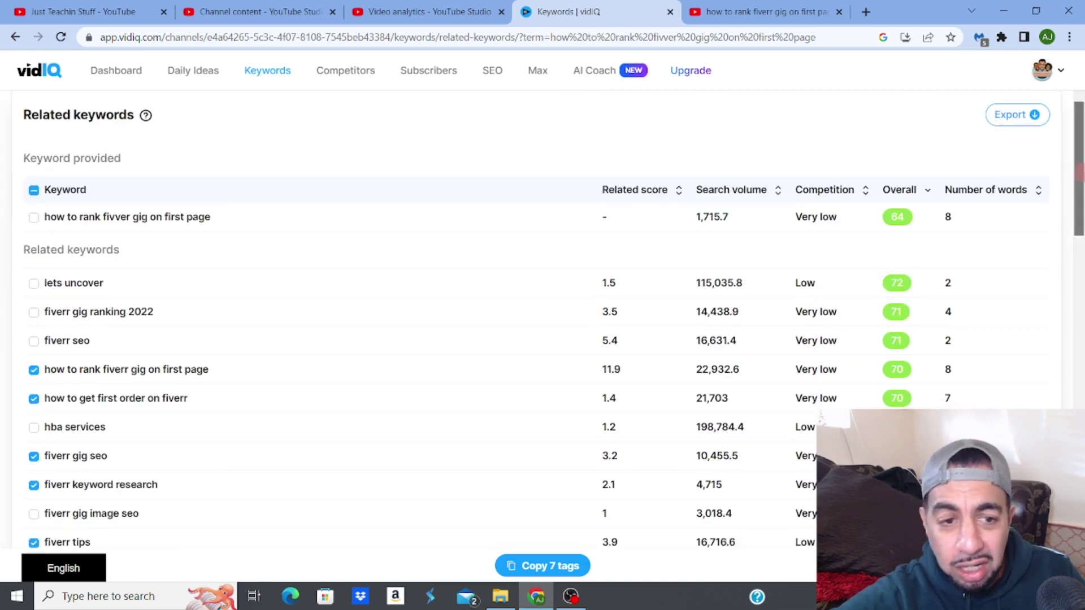
scroll(1076, 141, "up", 3)
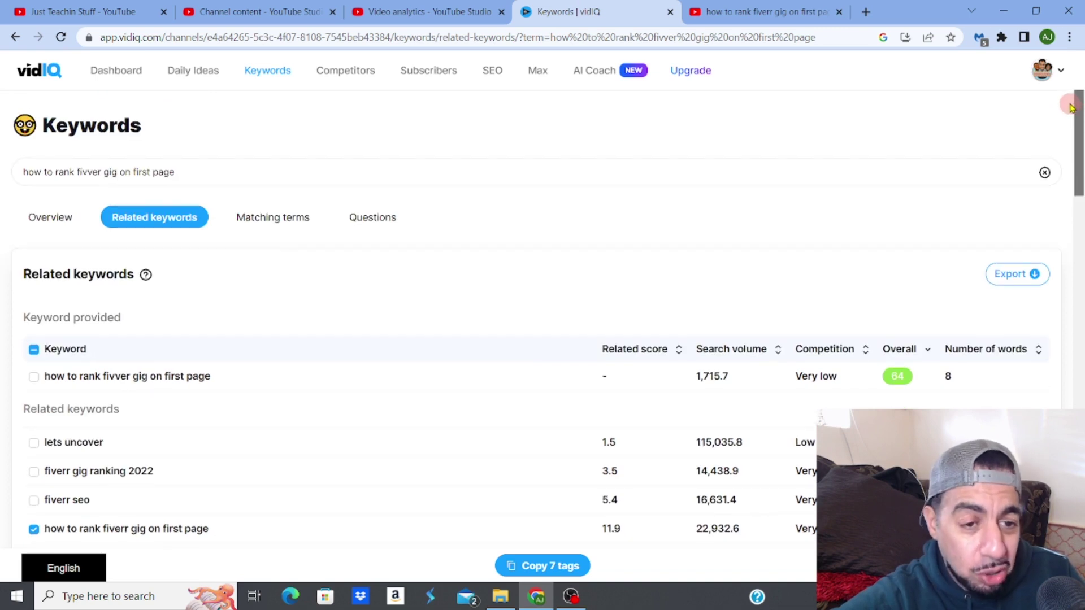
left_click(54, 219)
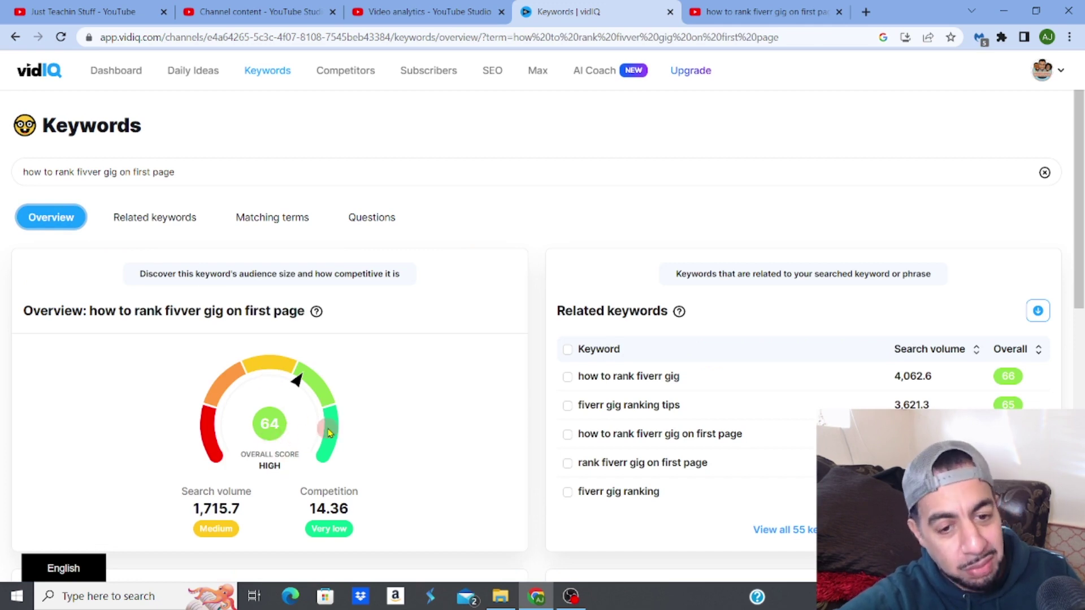
Replace the keyword search term with "what is the best barbeque set" and run the search.
left_click(203, 166)
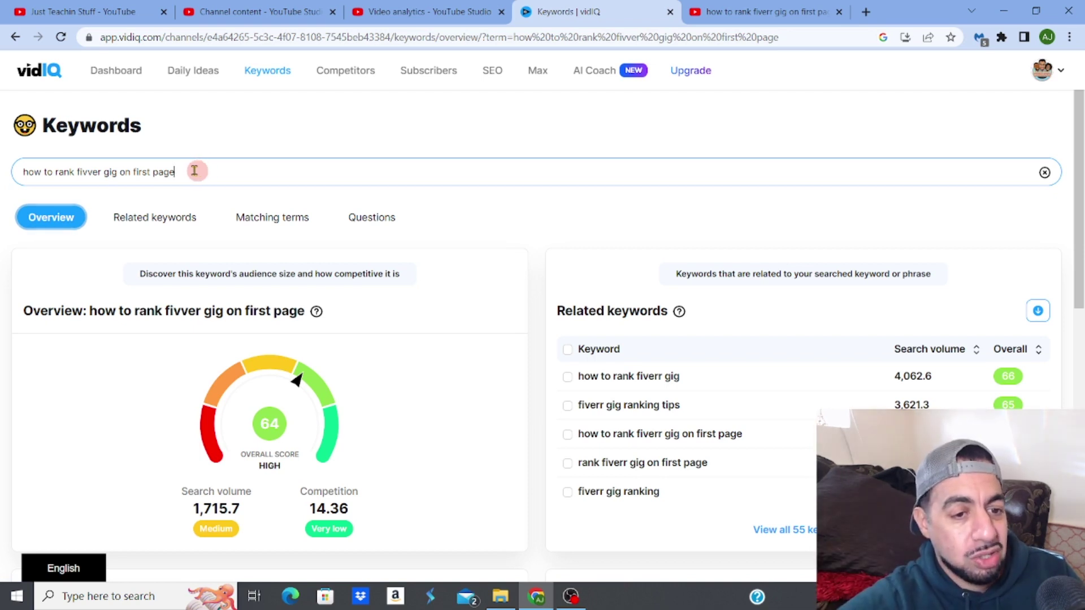
left_click_drag(194, 170, 20, 163)
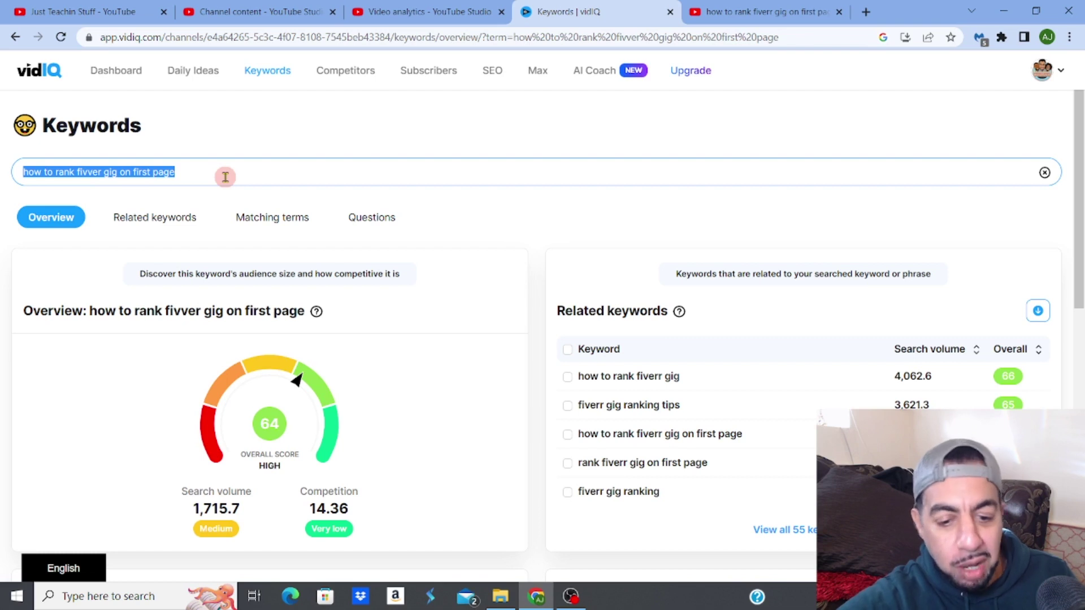
type("wha")
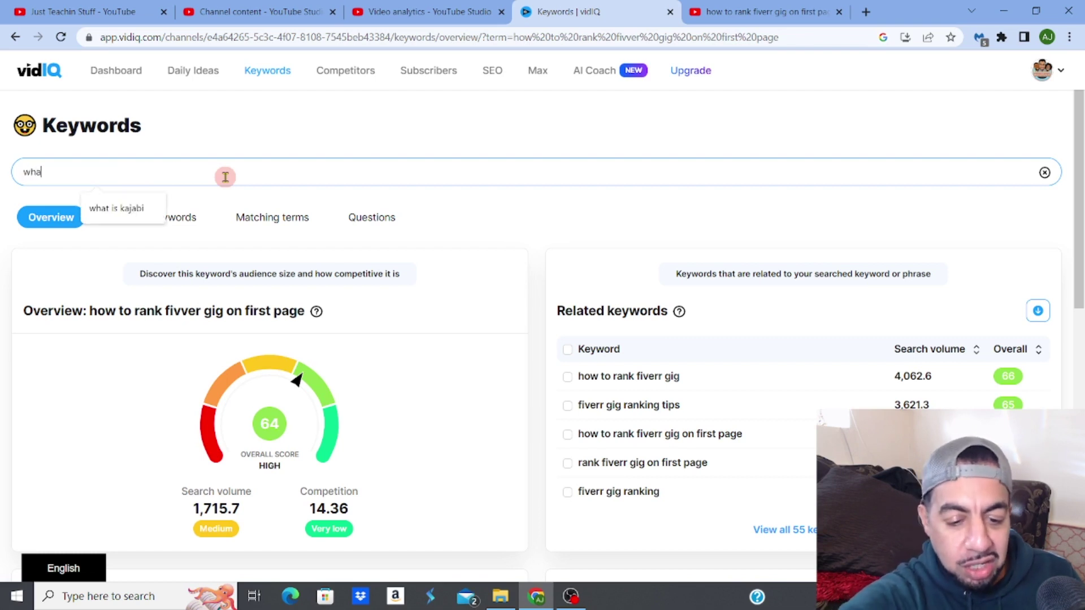
type("t i")
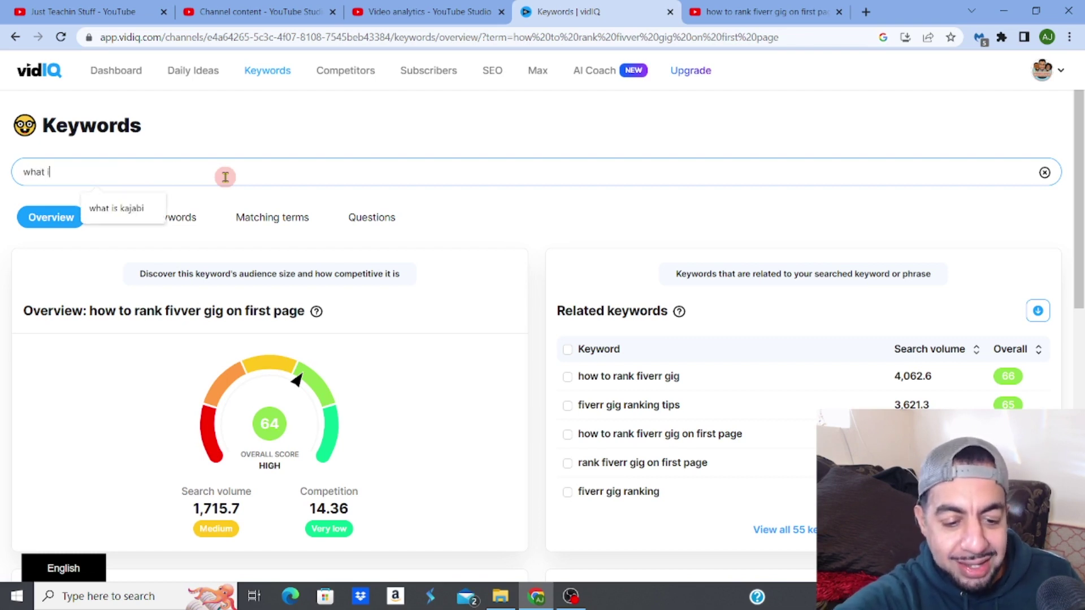
type("s the b")
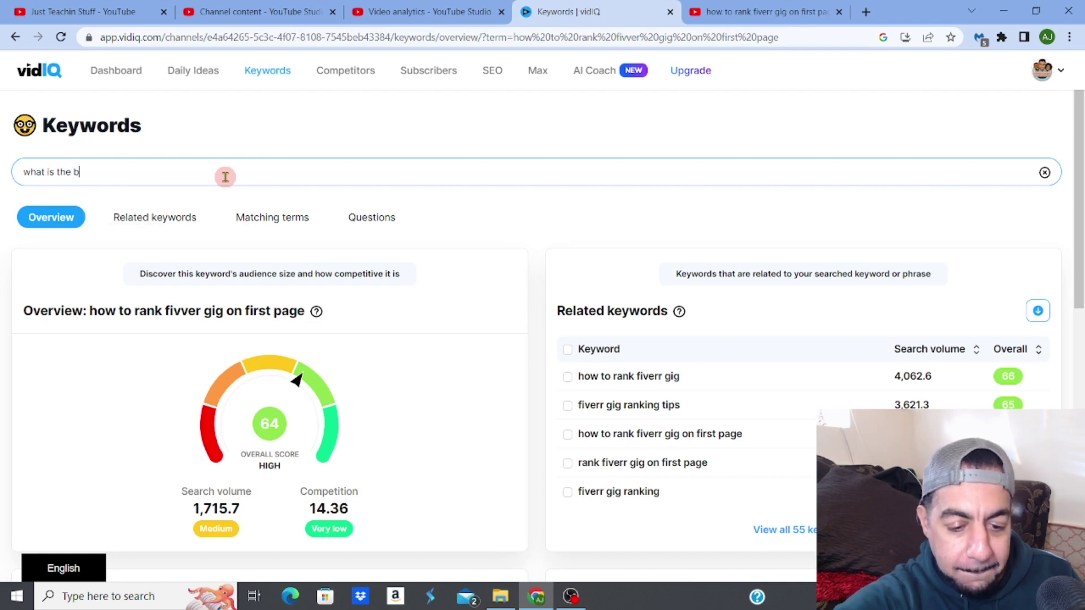
type("est b")
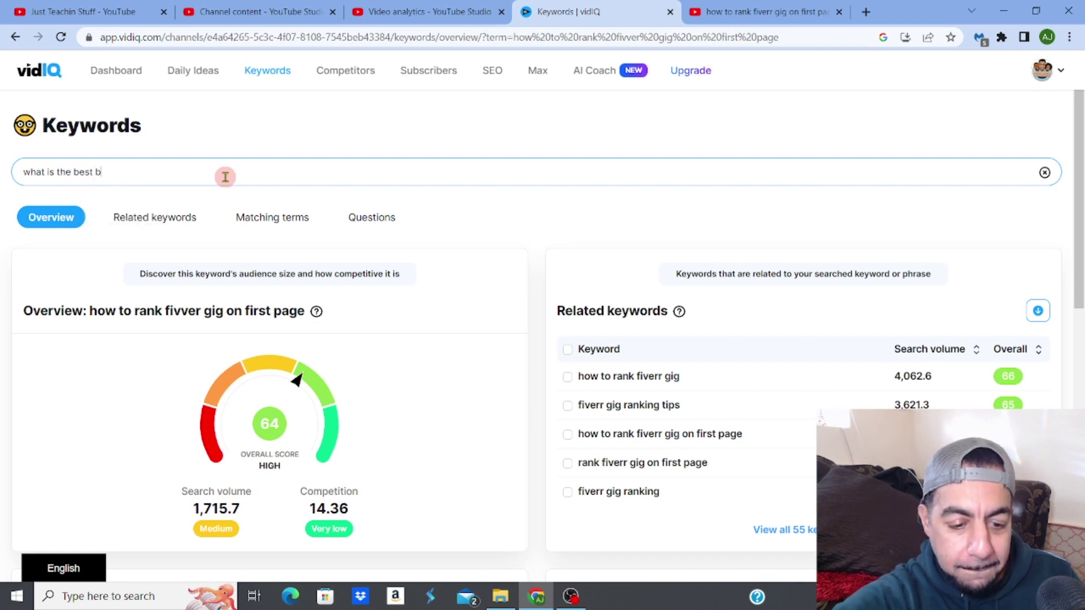
type("arbeque set")
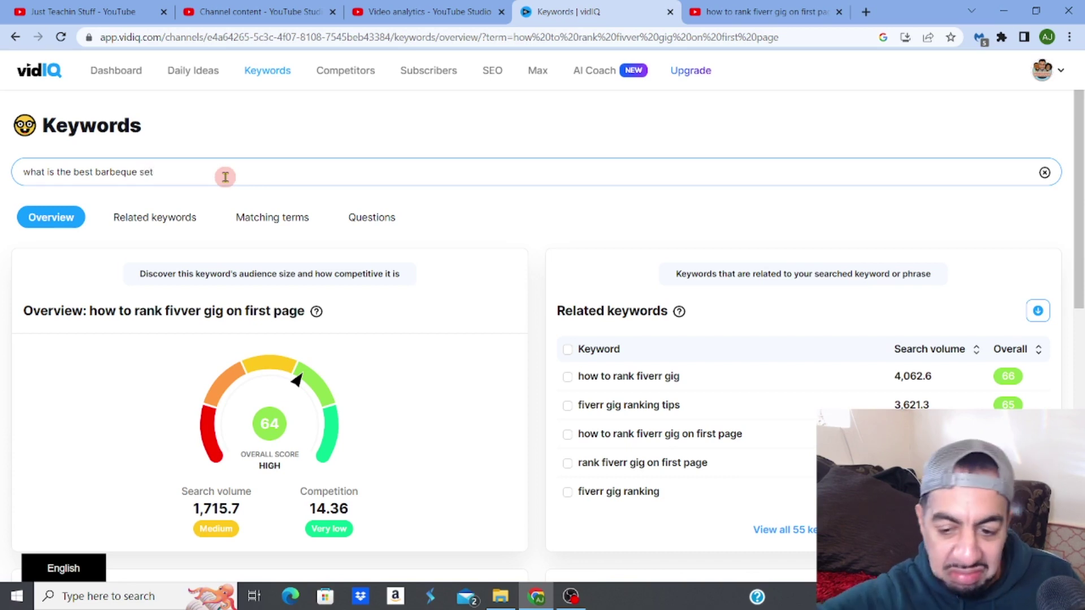
key("Return")
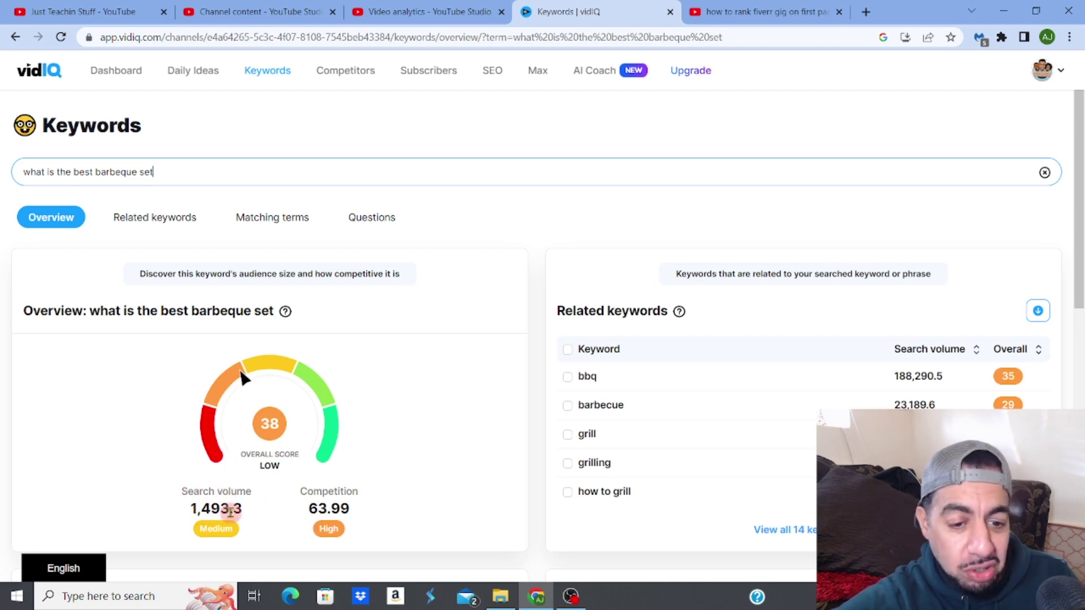
Show all related keywords for "what is the best barbeque set", sorted from highest to lowest overall score.
left_click_drag(1079, 198, 1080, 274)
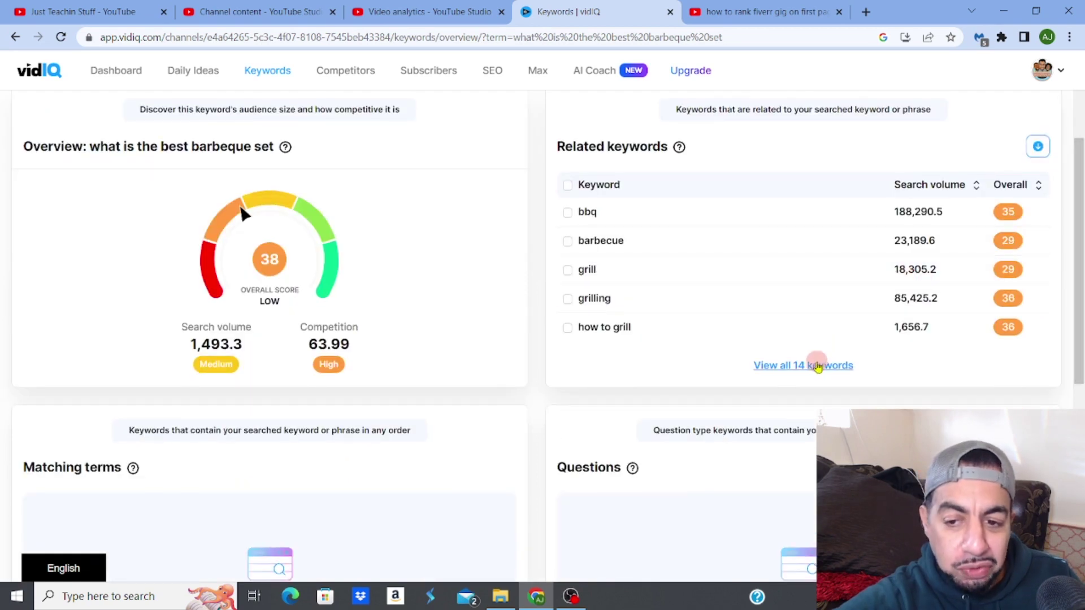
left_click(817, 366)
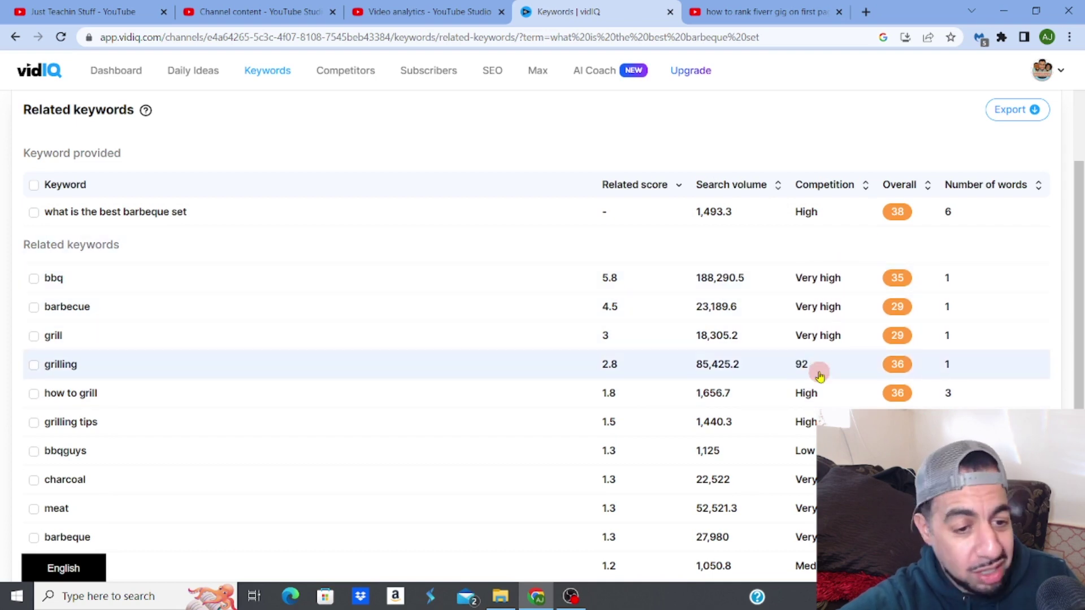
left_click(900, 185)
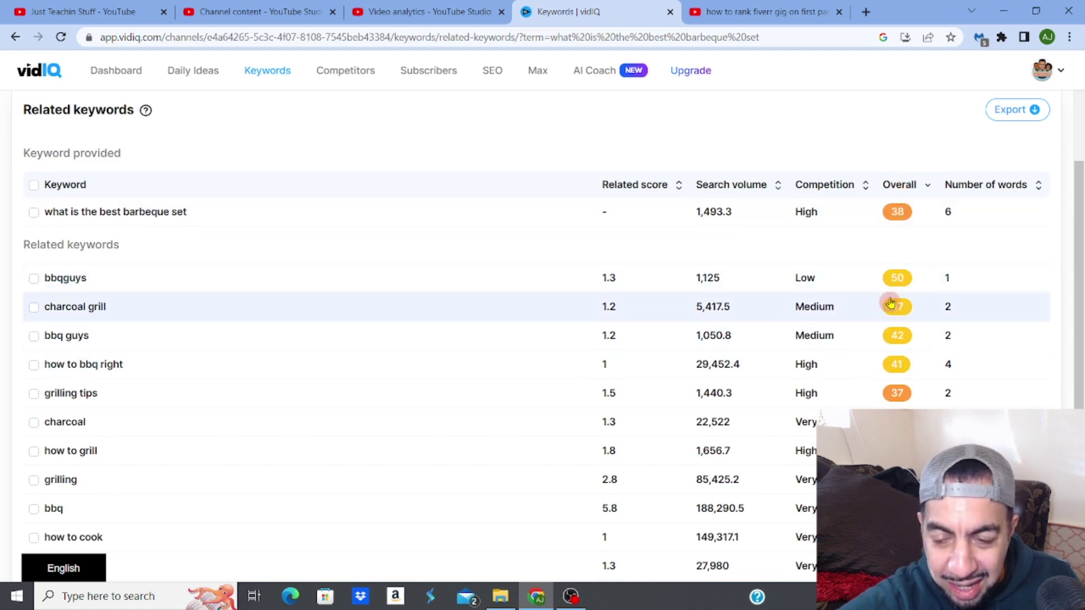
mouse_move(851, 287)
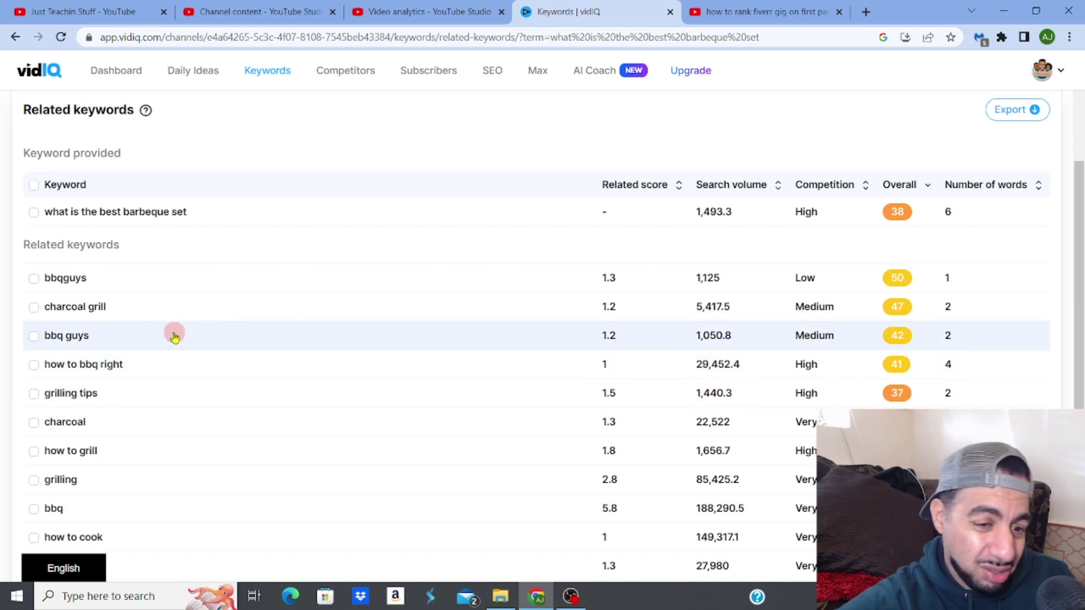
Open the related keyword "how to bbq right" and review all its related keywords sorted by highest overall score.
left_click(102, 366)
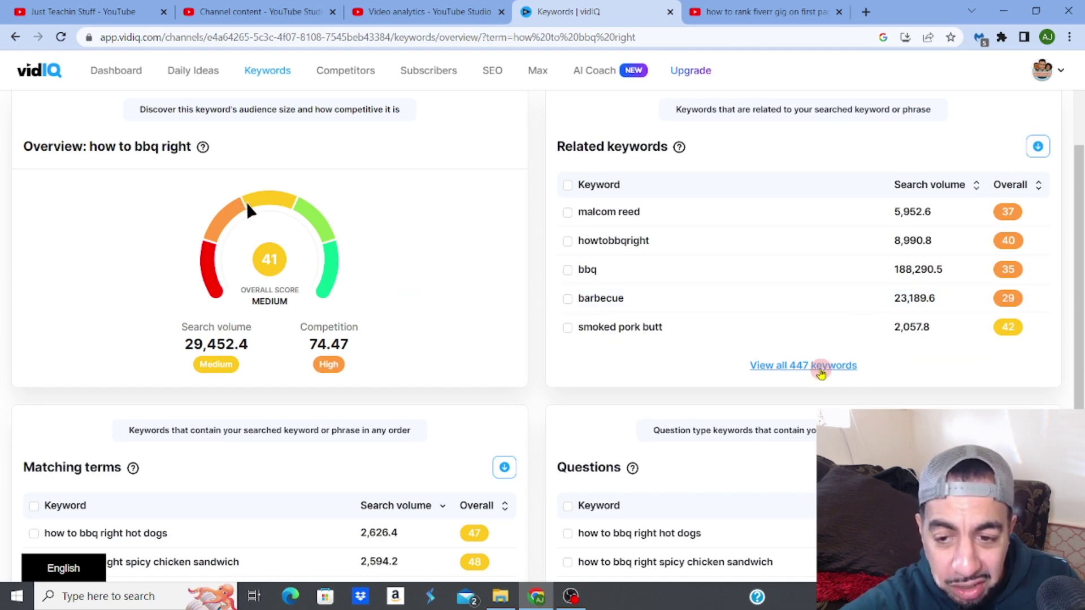
left_click(821, 373)
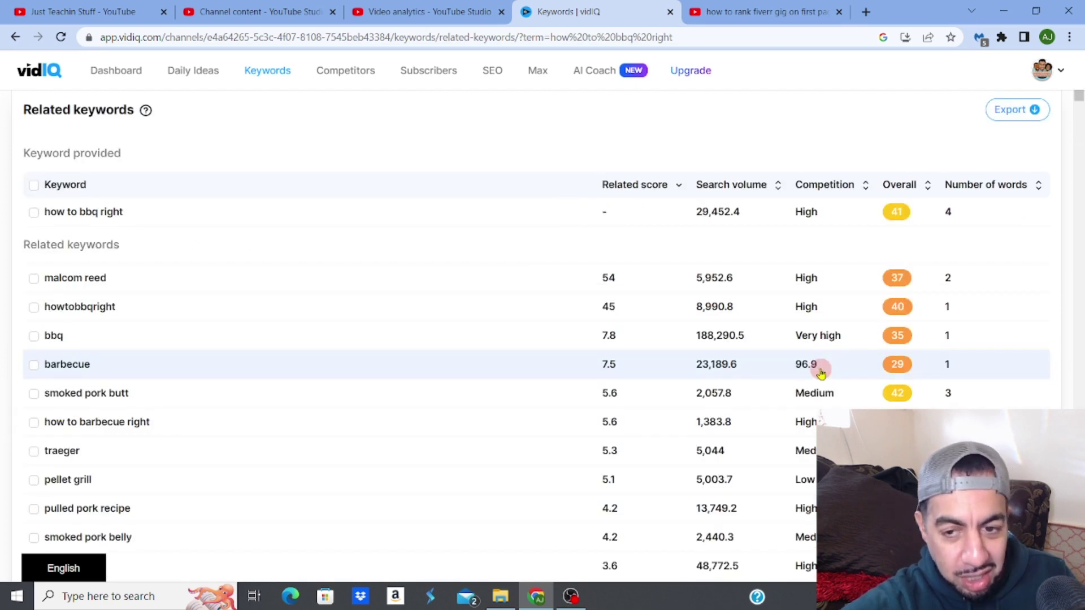
left_click(893, 188)
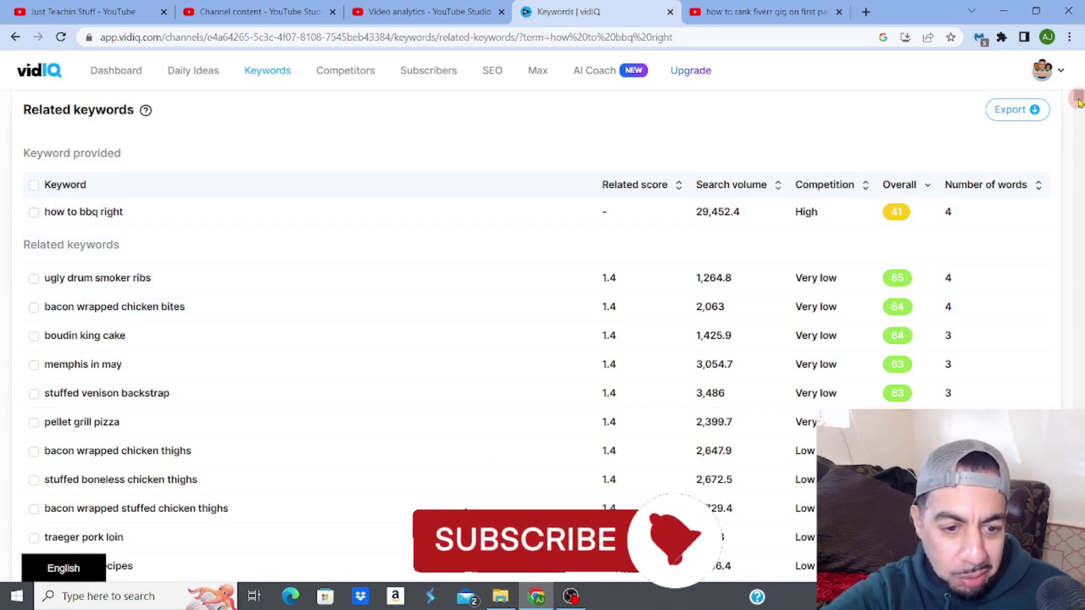
left_click_drag(1079, 102, 1079, 111)
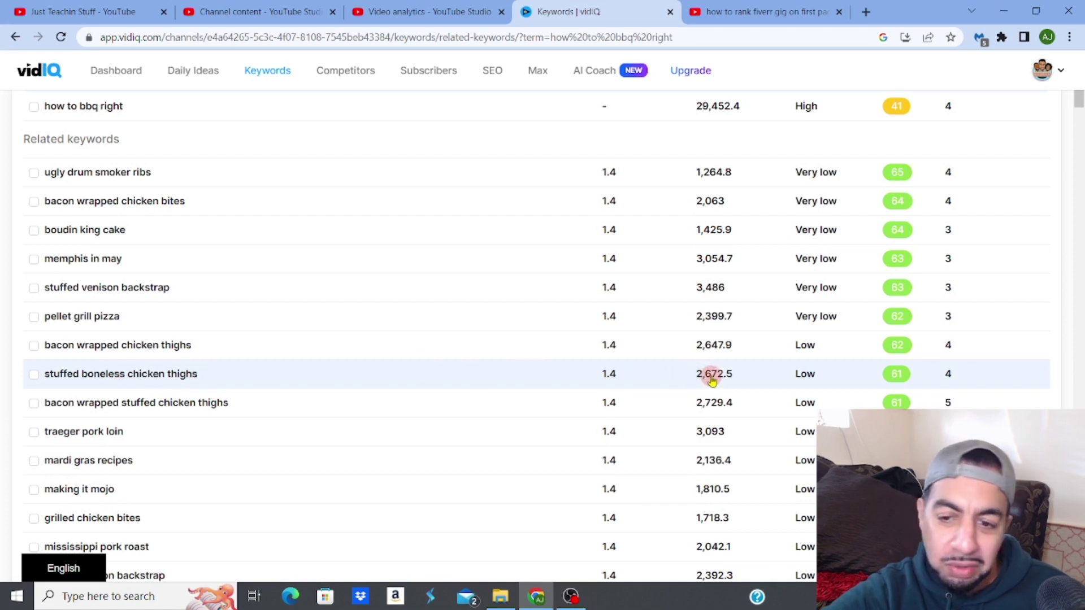
mouse_move(797, 383)
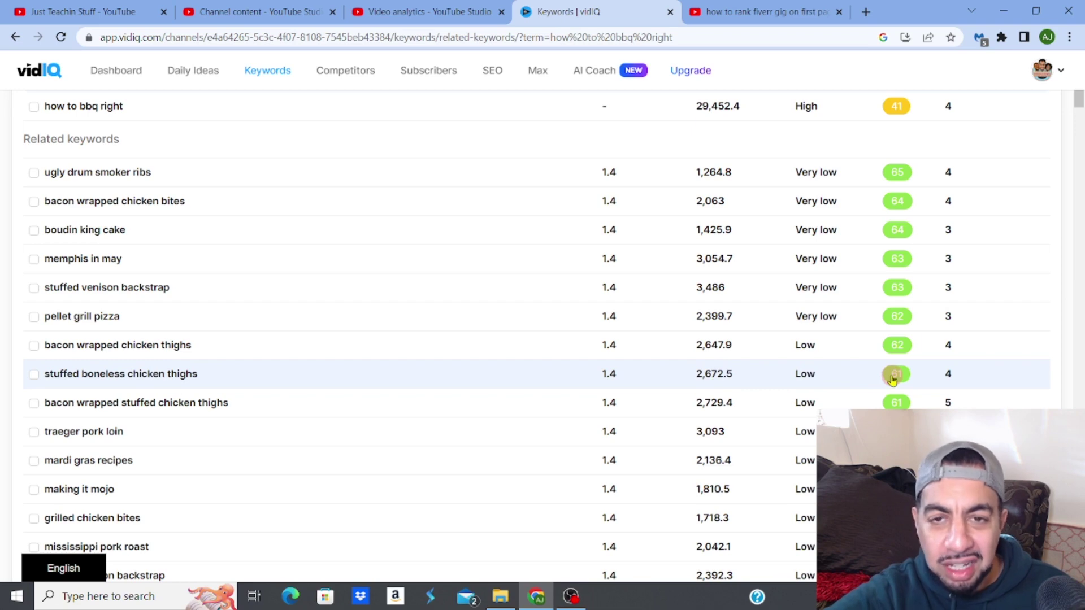
left_click(1078, 109)
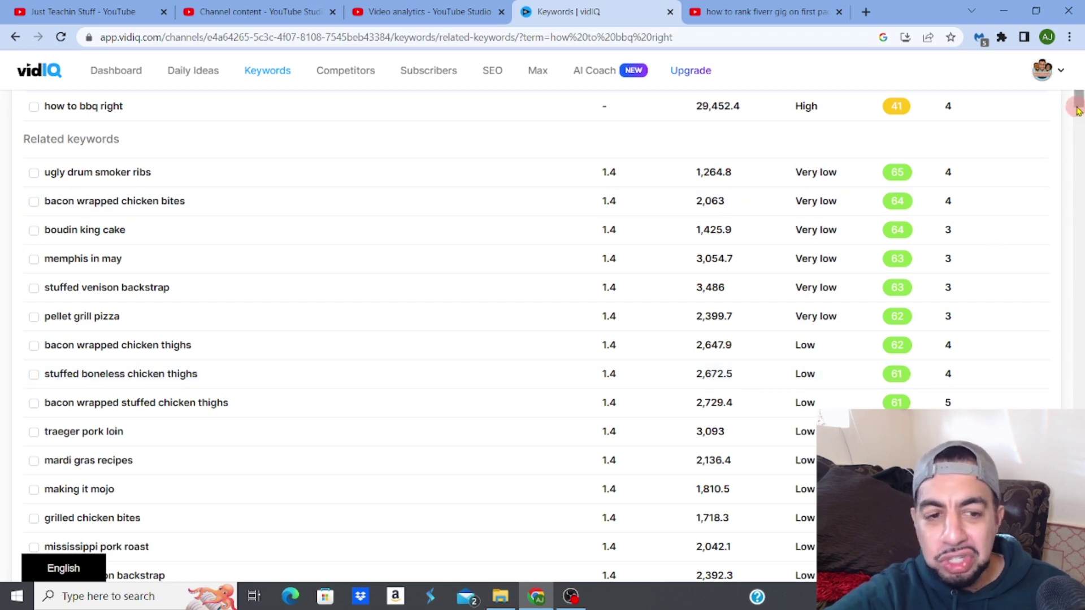
scroll(1078, 108, "up", 3)
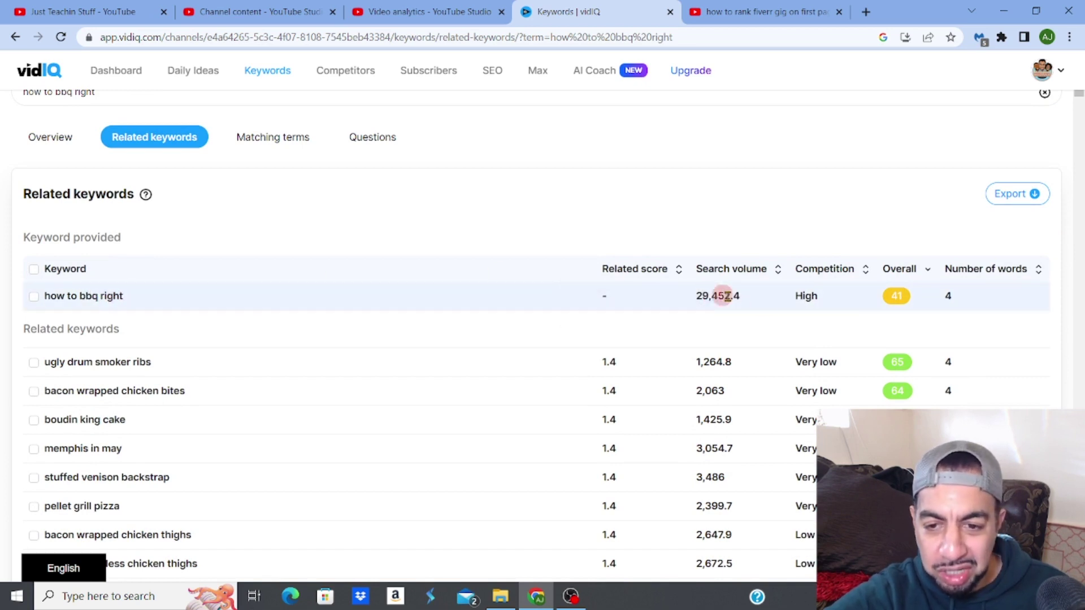
Show the matching terms for "how to bbq right", sorted from highest to lowest overall score.
mouse_move(806, 296)
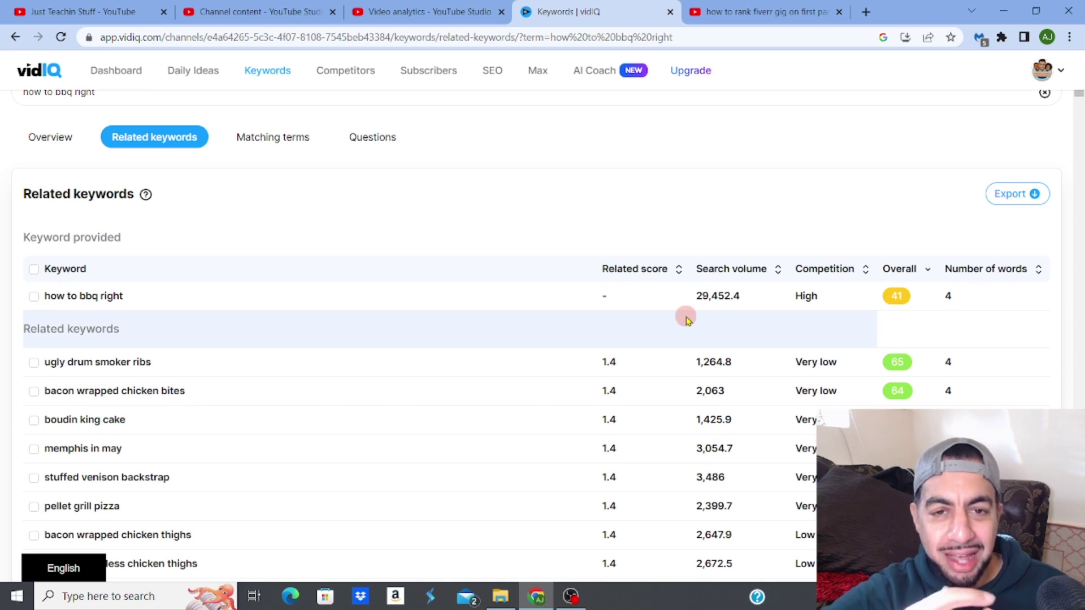
left_click(253, 138)
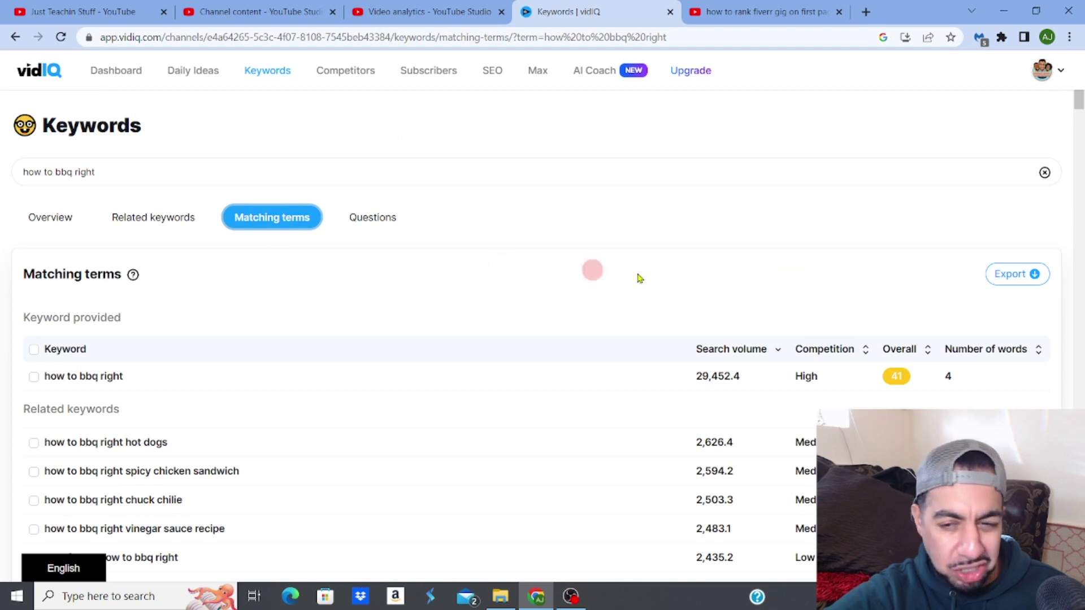
left_click(901, 351)
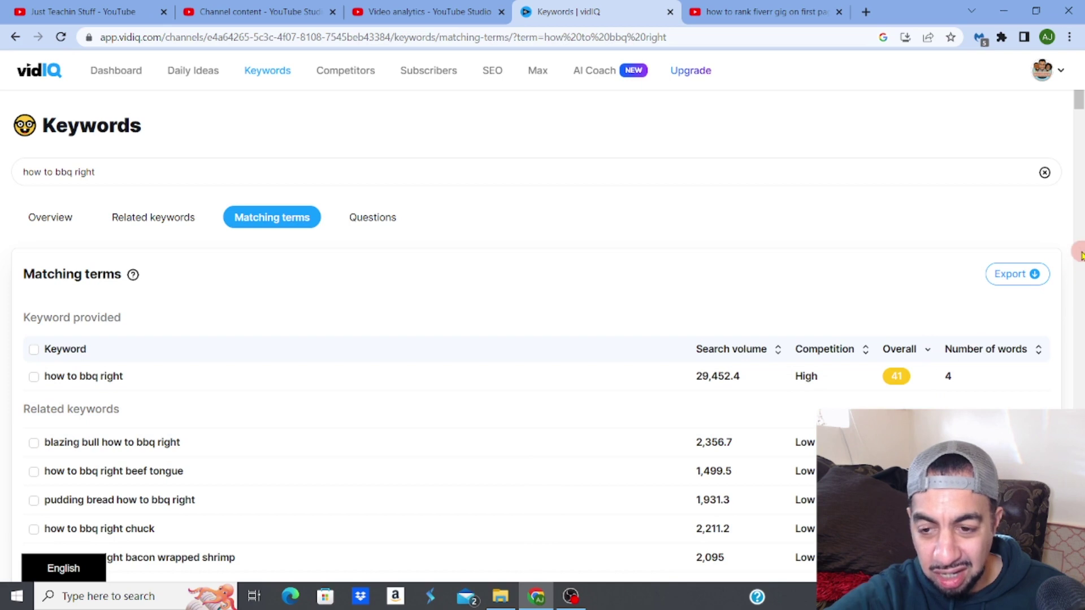
Show the question keywords for "how to bbq right" sorted from highest to lowest overall score and review the list.
left_click(386, 223)
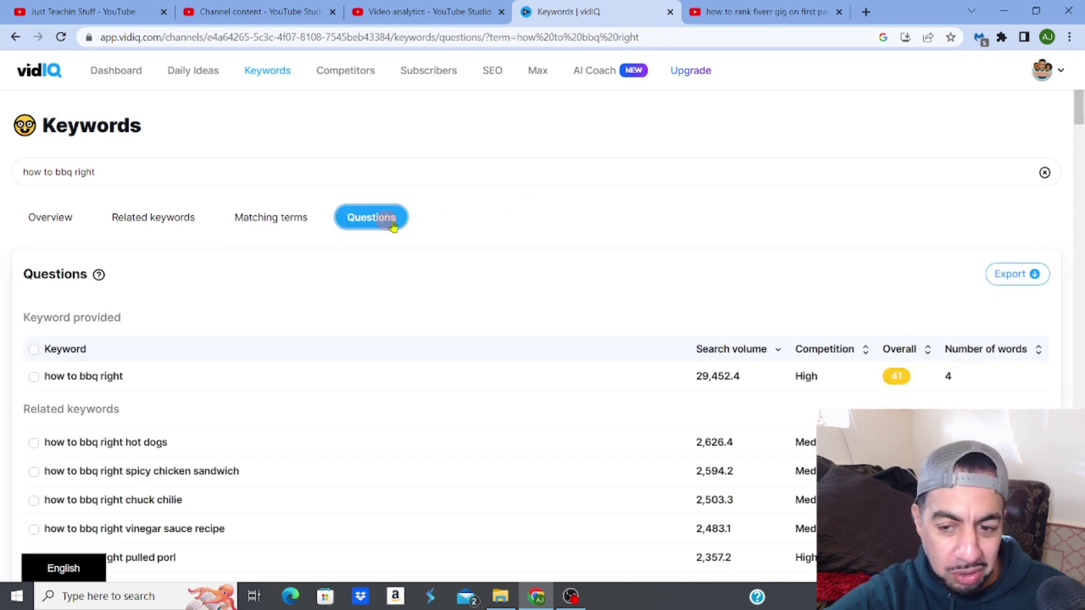
left_click(896, 349)
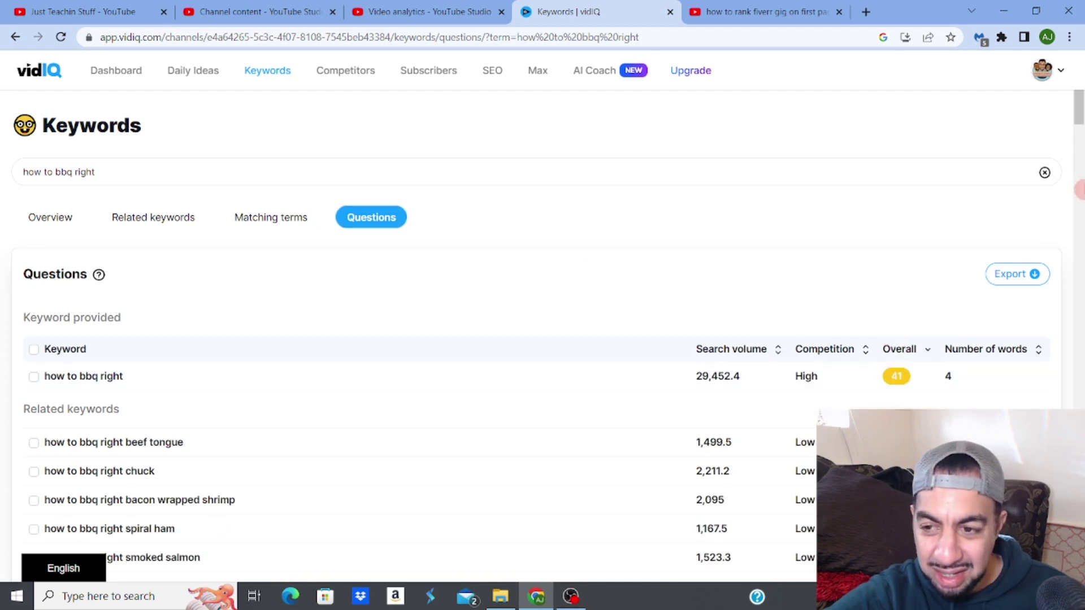
scroll(1078, 138, "down", 2)
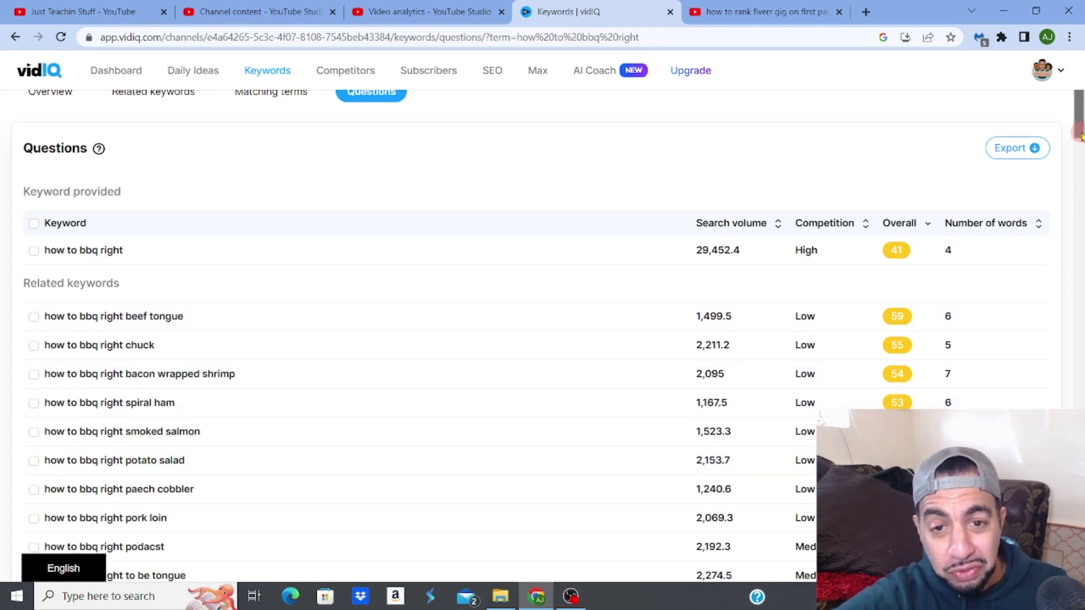
left_click_drag(1081, 136, 1075, 110)
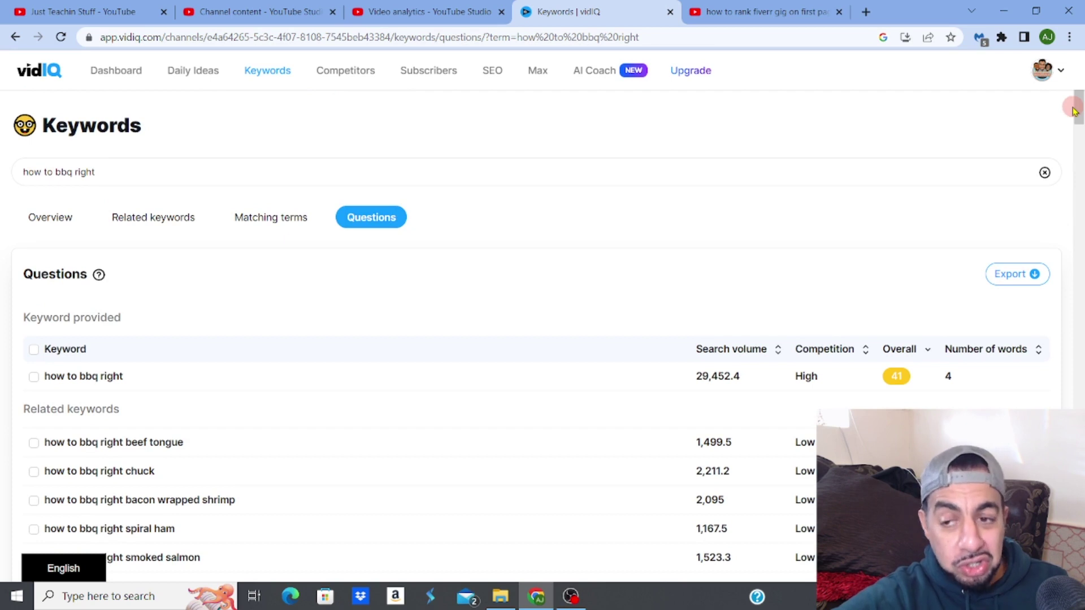
Replace the keyword search term with "porsche car review", run the search and review its overview.
left_click(101, 174)
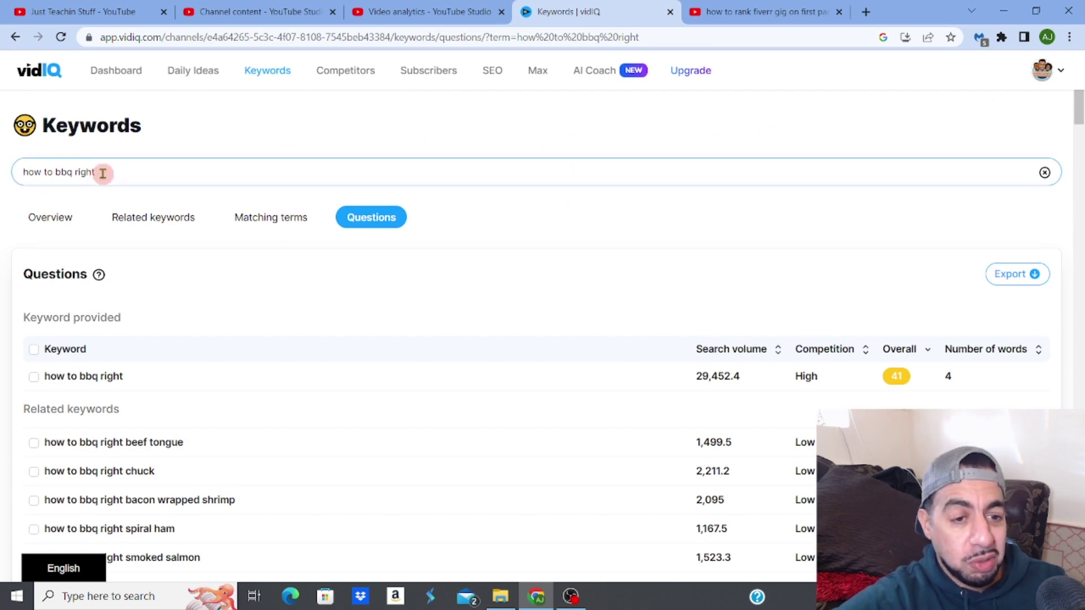
left_click_drag(106, 173, 14, 172)
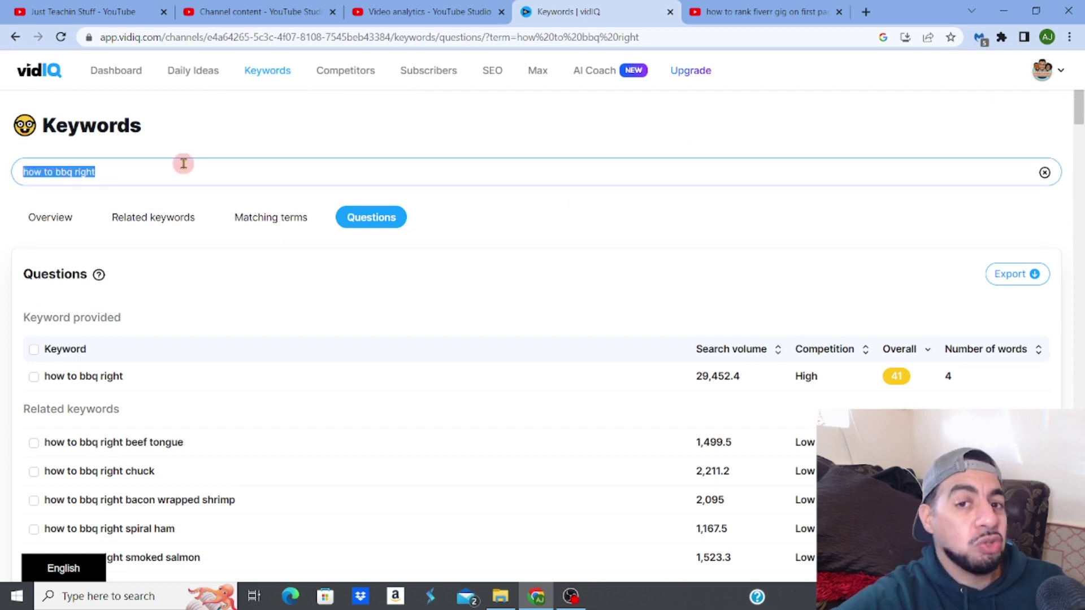
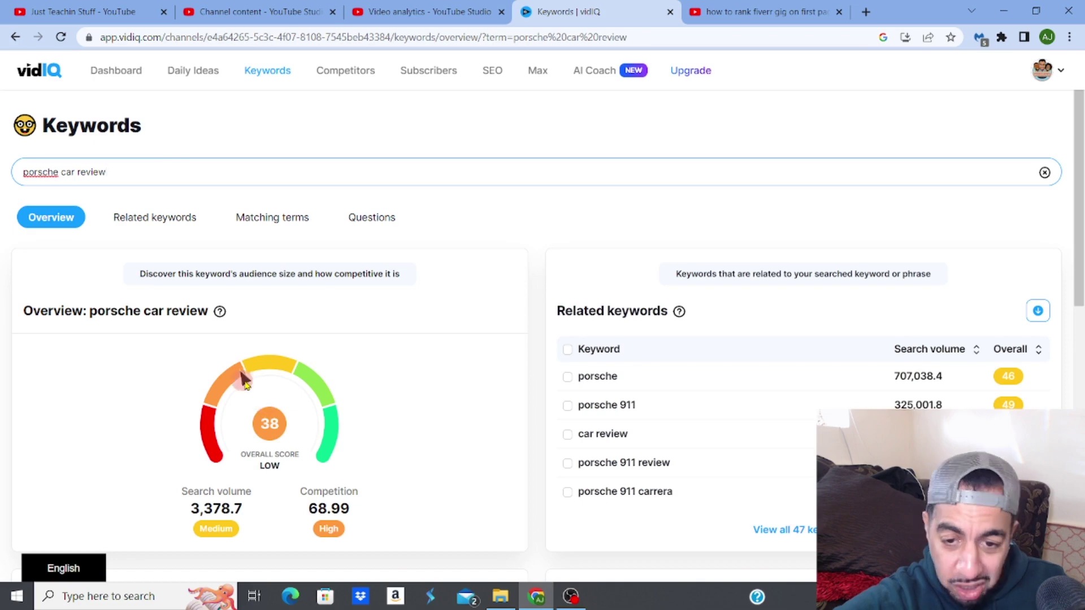
scroll(538, 394, "down", 4)
scroll(537, 331, "down", 1)
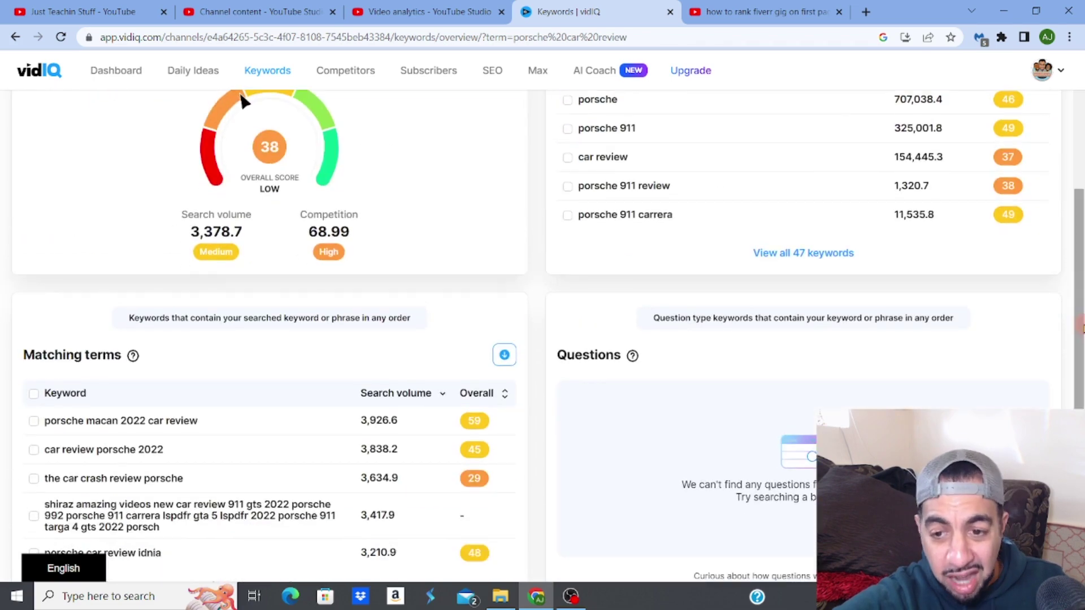
Show all related keywords for "porsche car review", sorted from highest to lowest overall score, and check the top entry's competition.
left_click(842, 254)
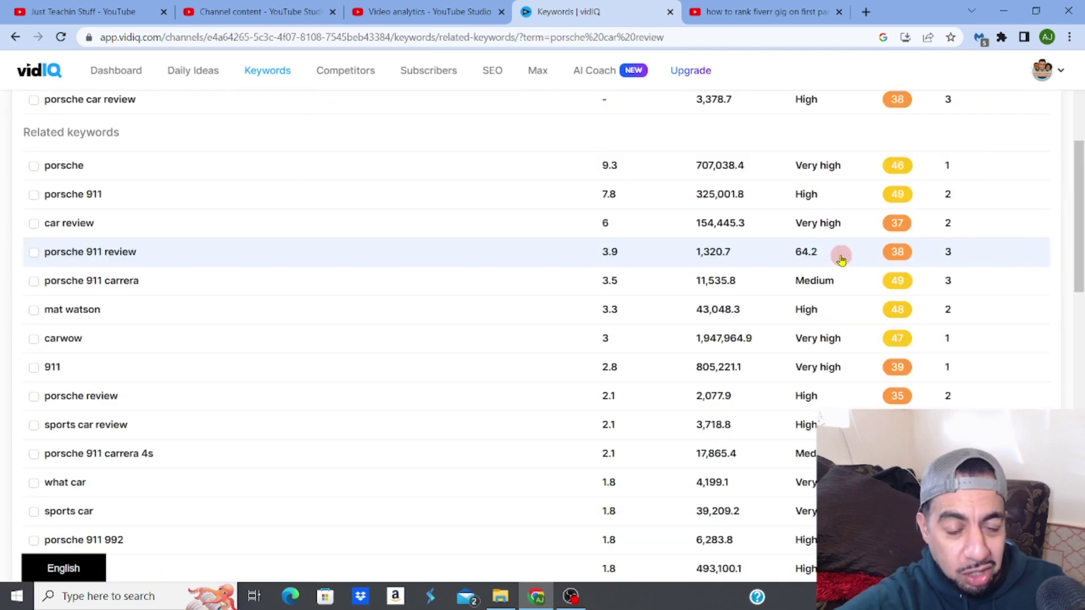
scroll(749, 211, "up", 3)
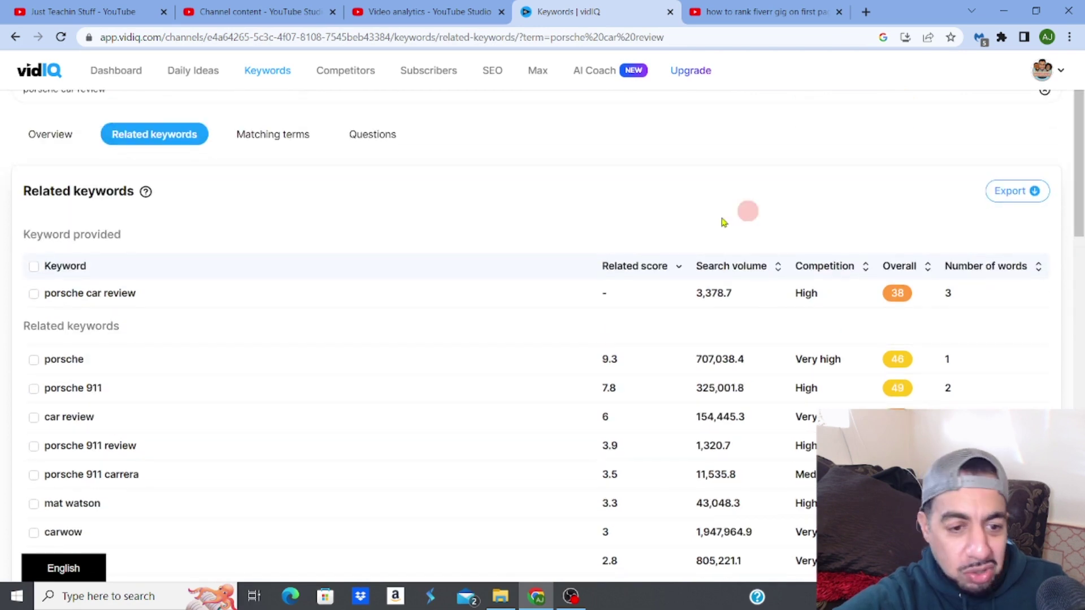
left_click(887, 264)
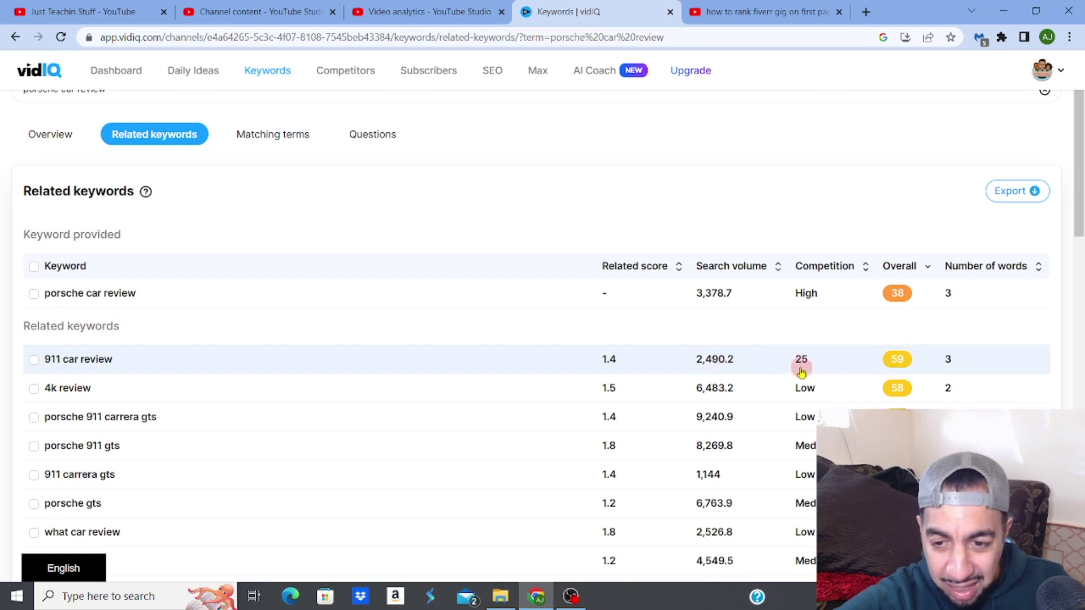
mouse_move(804, 370)
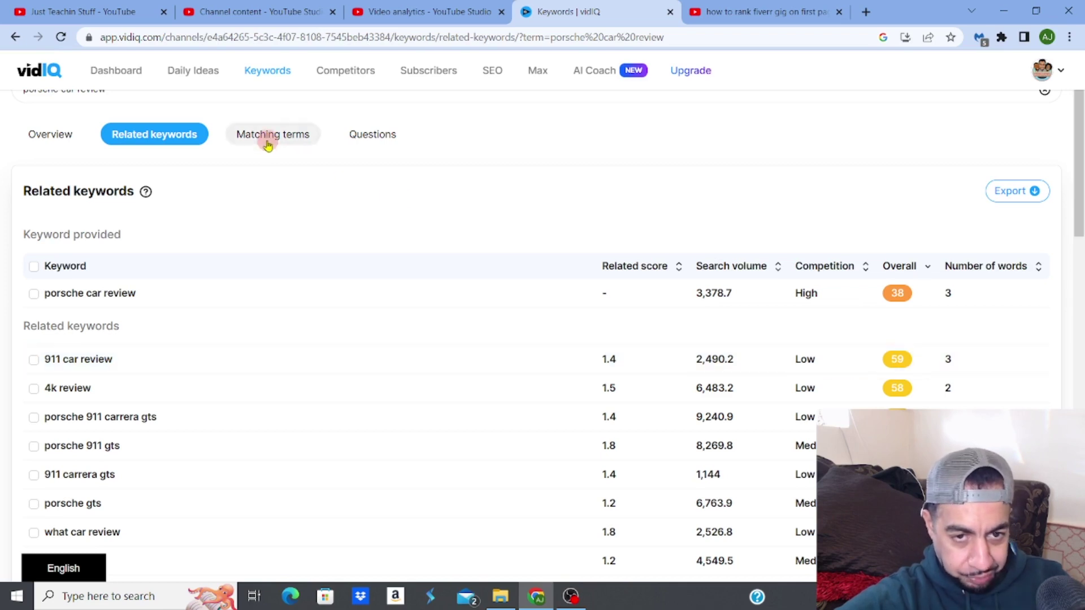
Open the related keyword "911 car review" and list all its related keywords sorted by highest overall score.
left_click(101, 359)
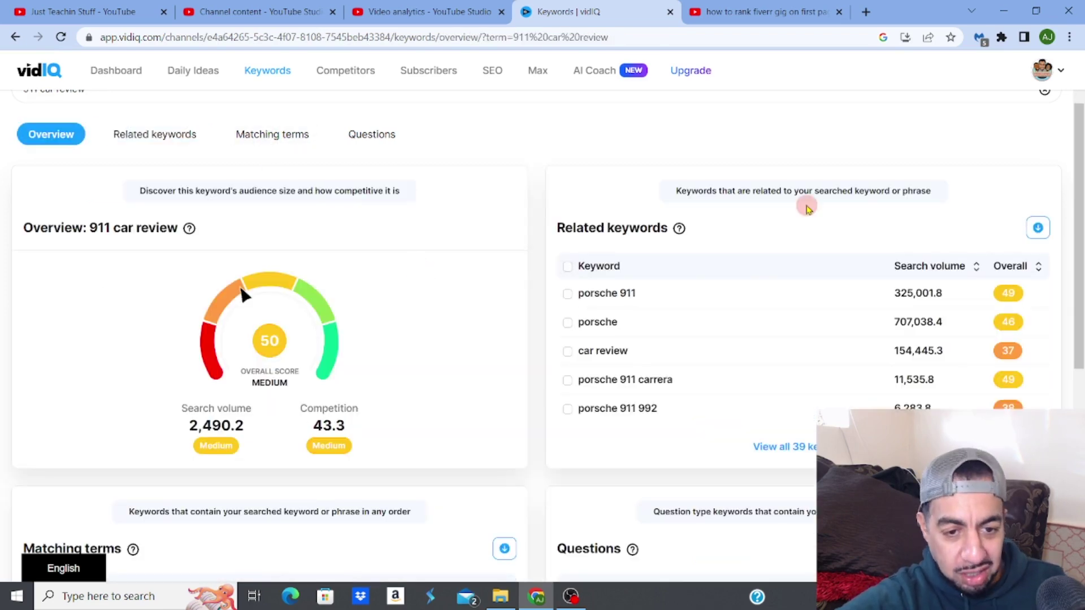
scroll(1056, 186, "down", 3)
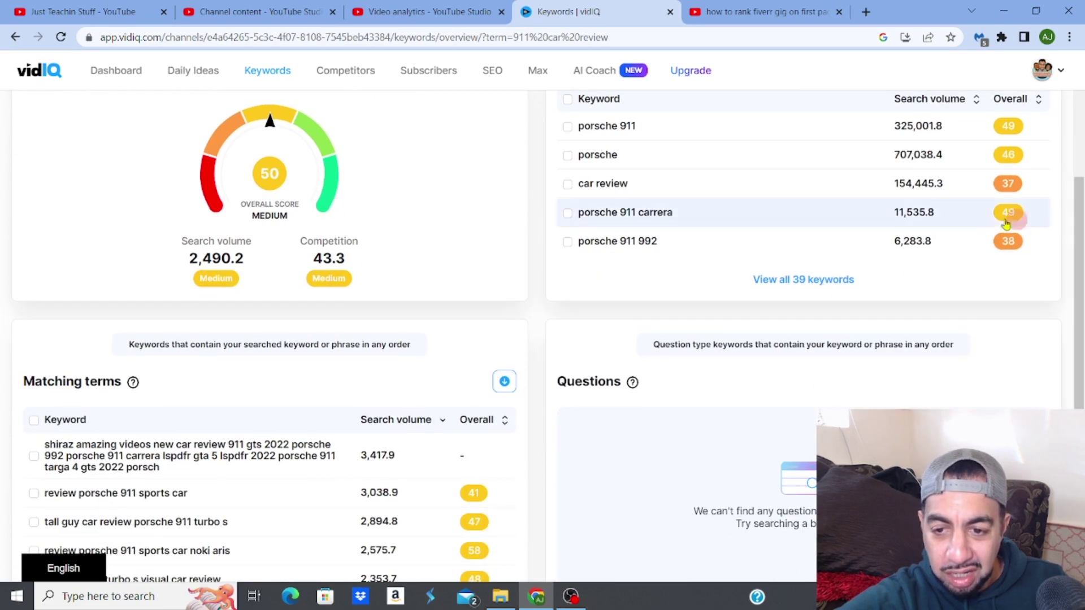
left_click(813, 272)
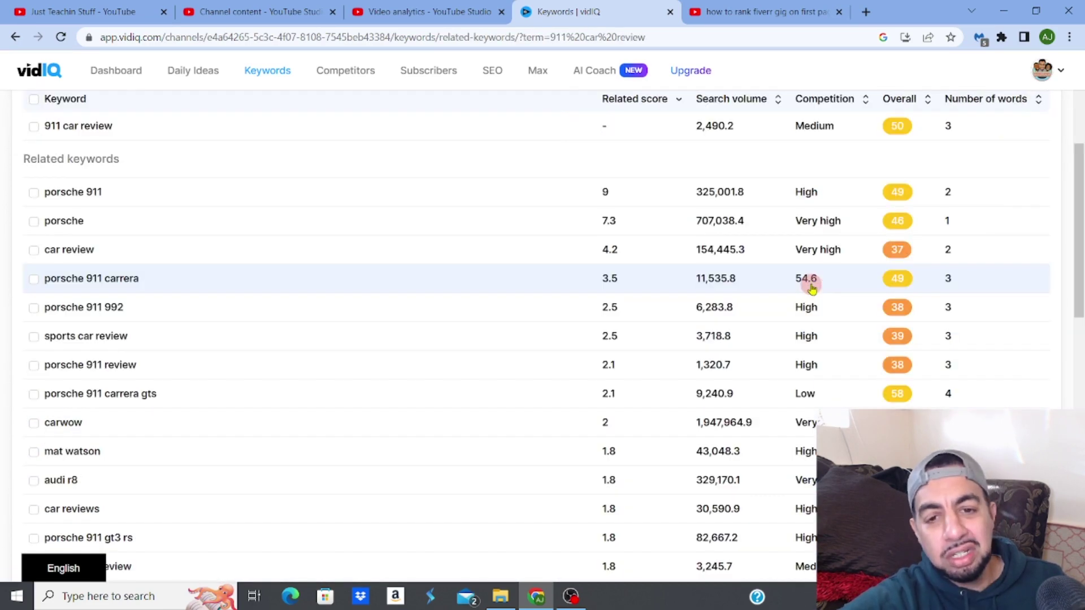
scroll(836, 289, "up", 5)
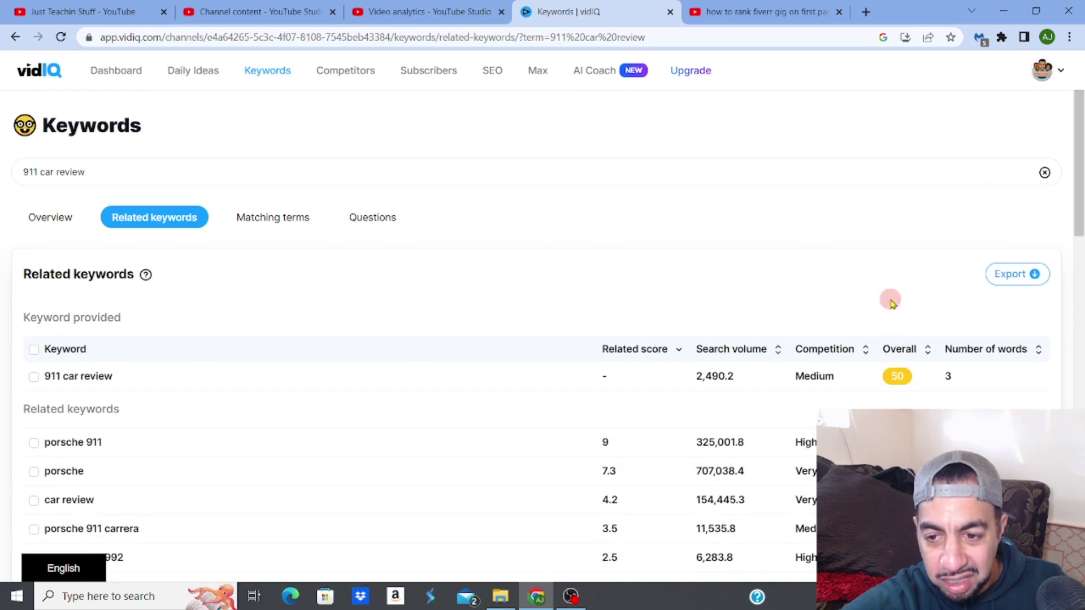
left_click(897, 360)
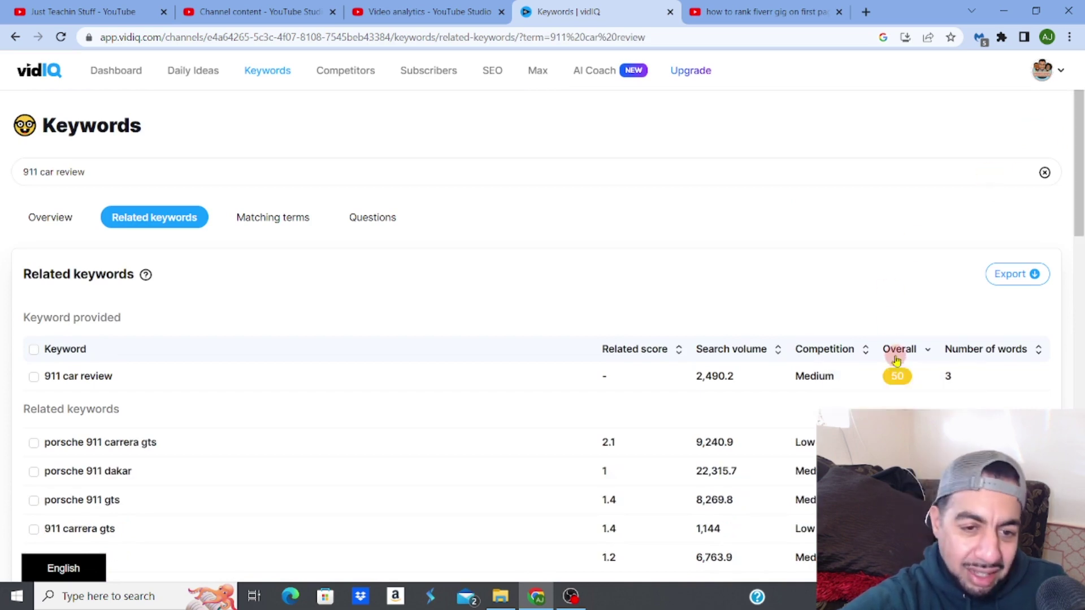
Review the matching terms for "911 car review" sorted by highest overall score, and return to that keyword's overview.
left_click(294, 223)
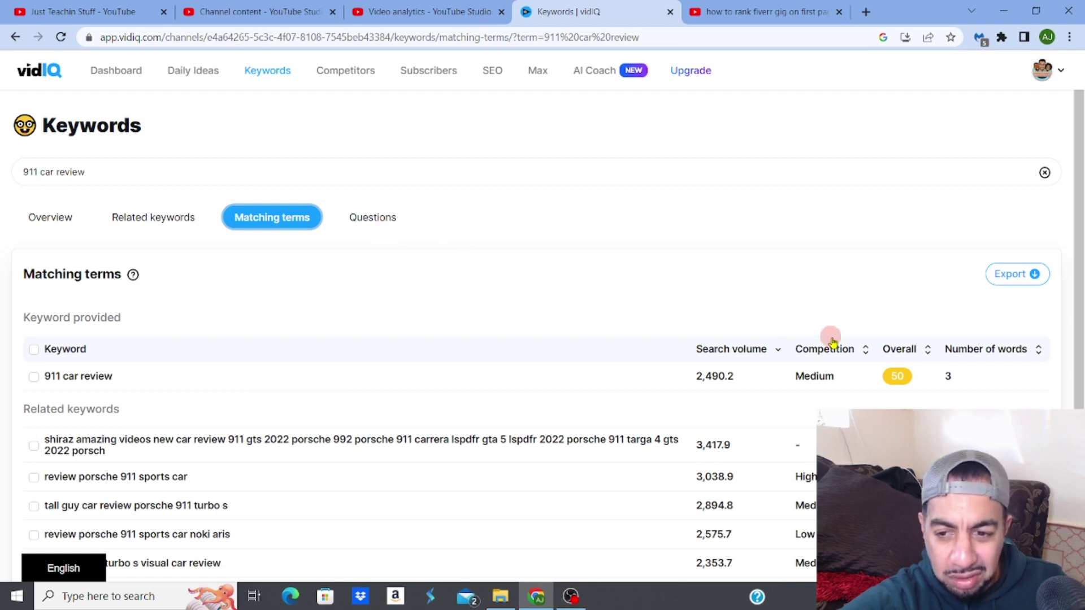
left_click(885, 352)
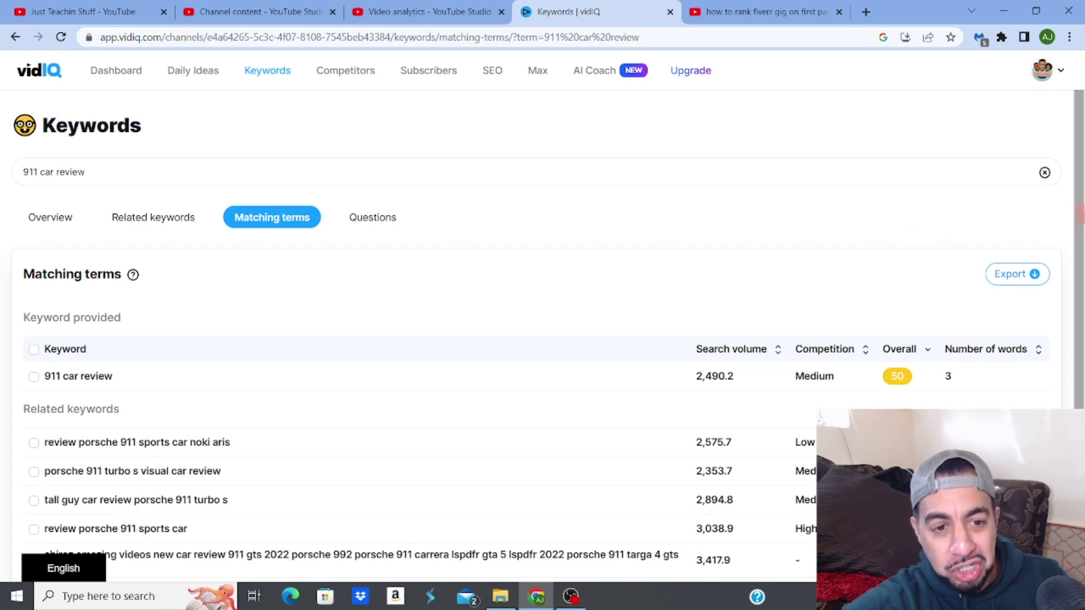
left_click(16, 38)
left_click(16, 38)
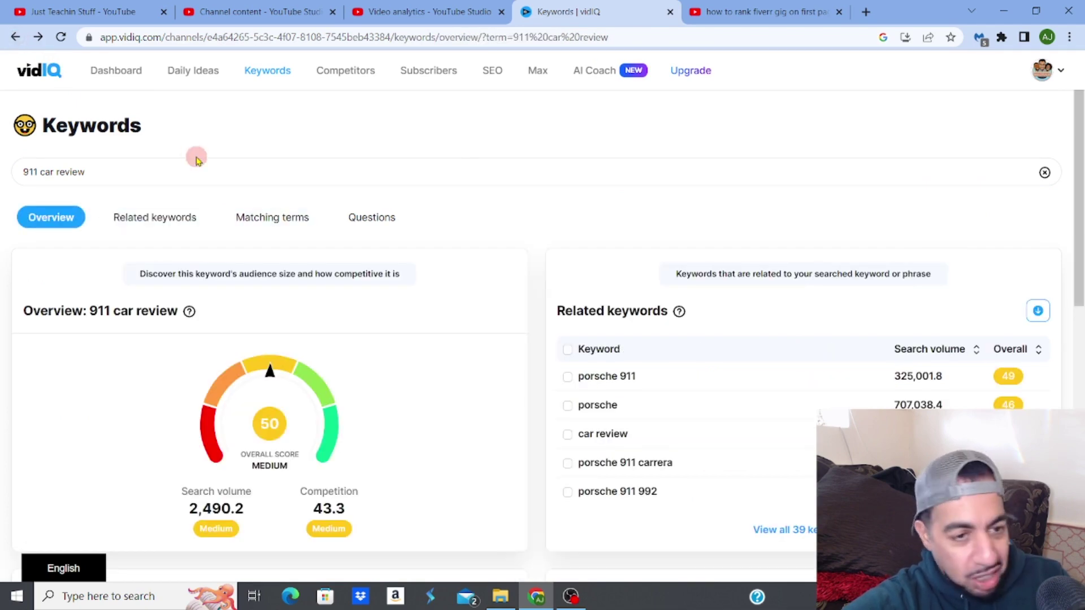
mouse_move(1080, 209)
left_mouse_down()
mouse_move(1079, 322)
mouse_move(1079, 226)
left_mouse_up()
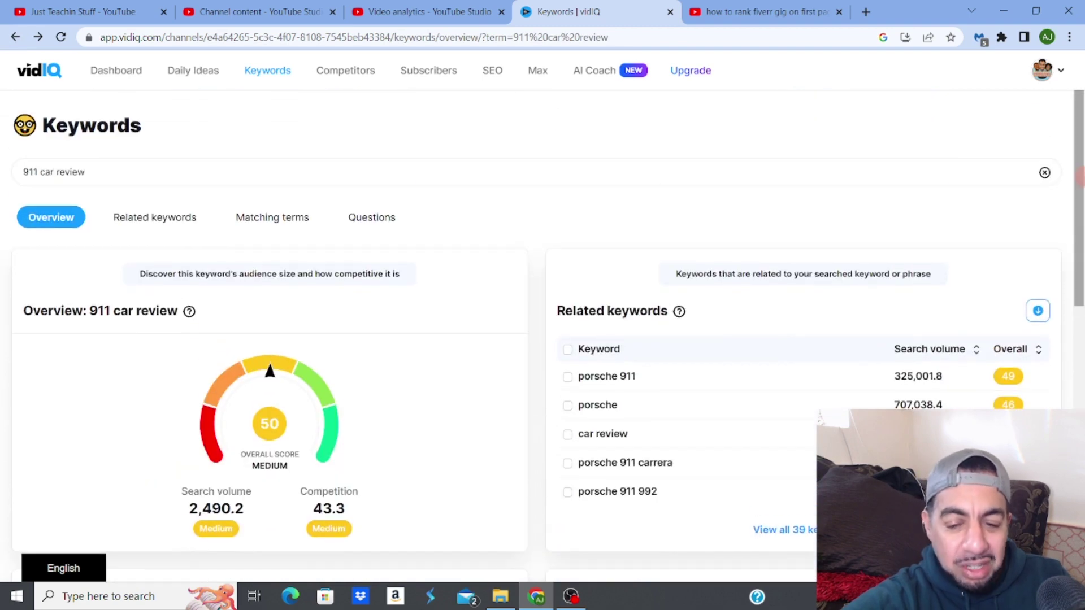
Go back through the earlier keyword searches to the overview for "how to rank fivver gig on first page".
left_click(15, 37)
left_click(14, 37)
left_click(15, 37)
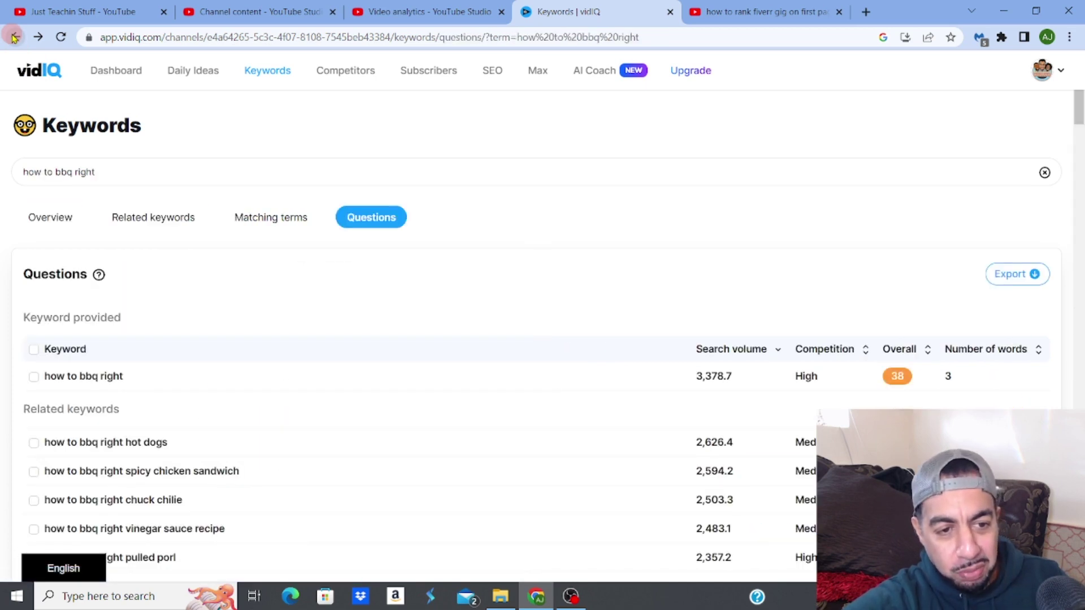
left_click(14, 37)
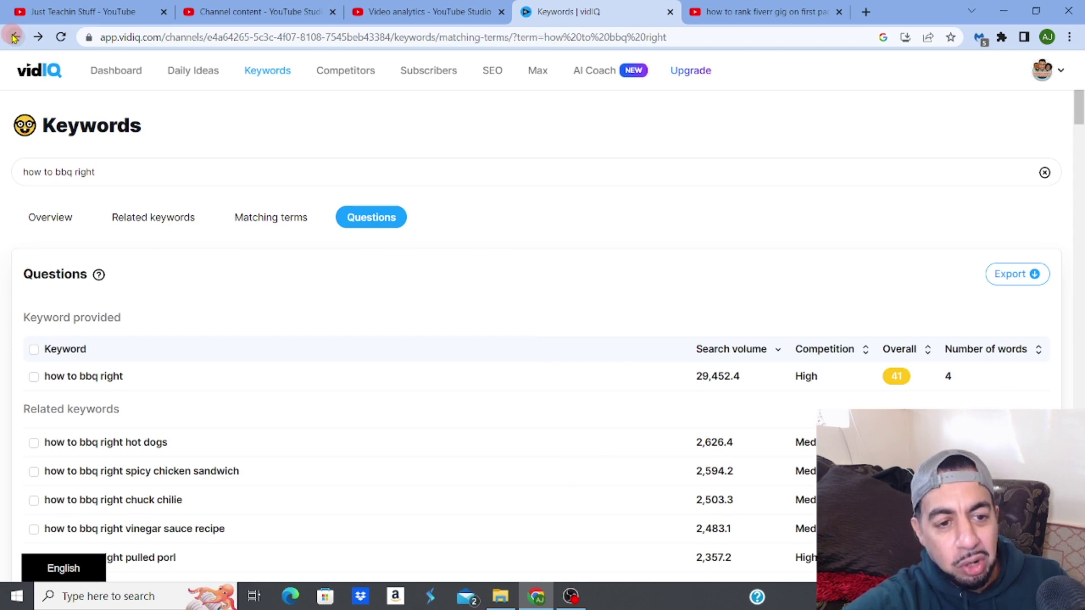
left_click(14, 37)
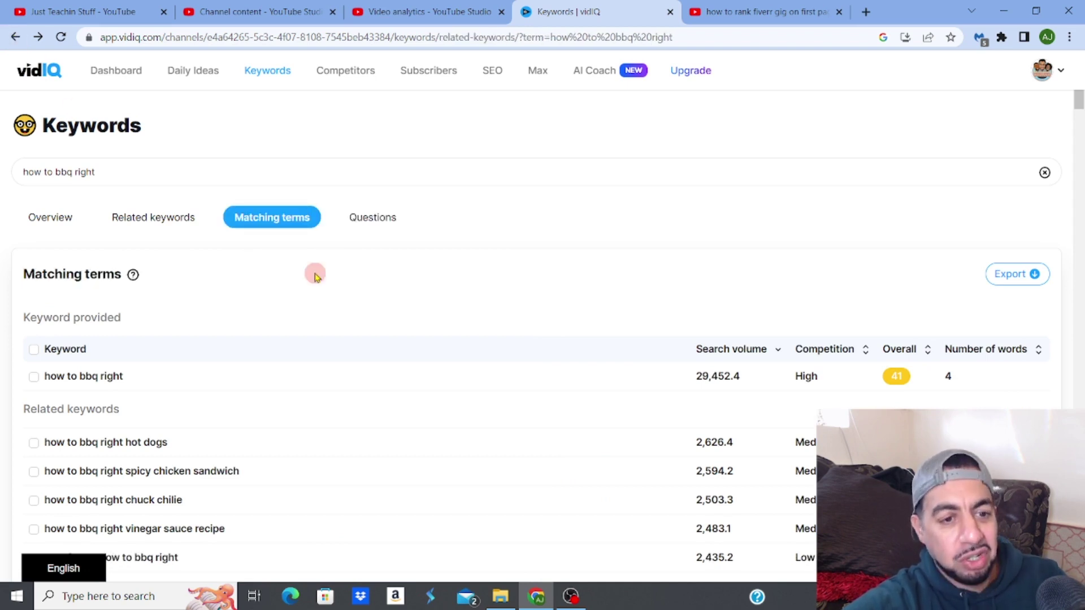
left_click(14, 38)
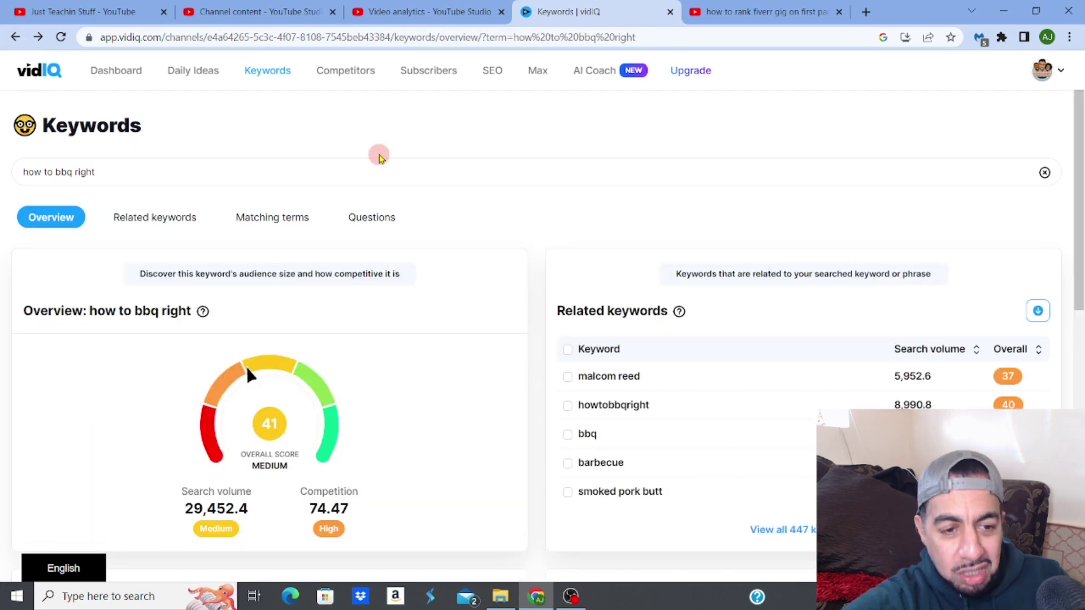
left_click(15, 38)
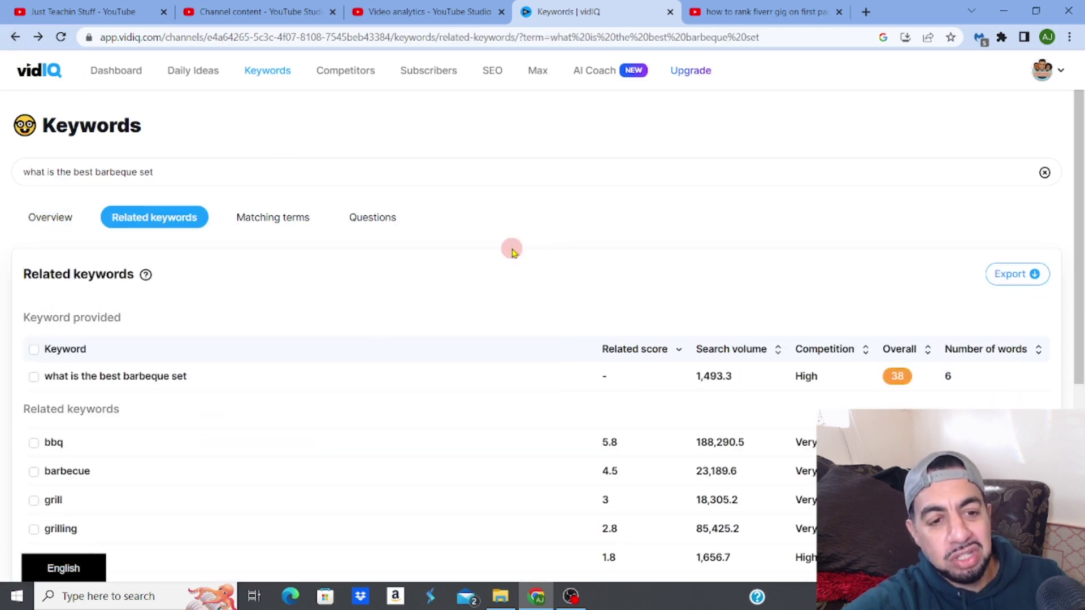
left_click(15, 37)
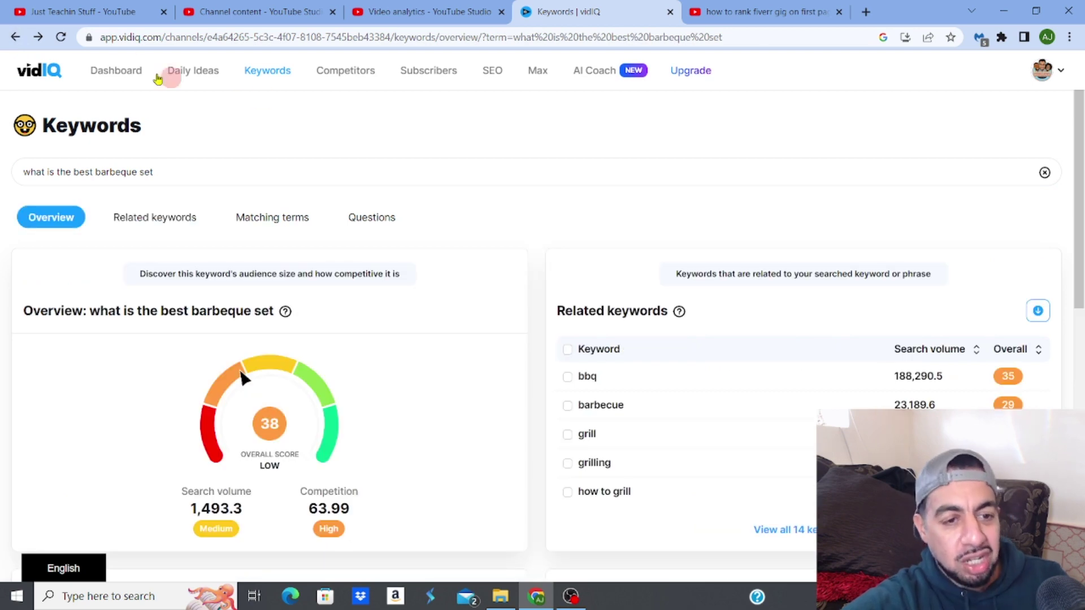
left_click(15, 38)
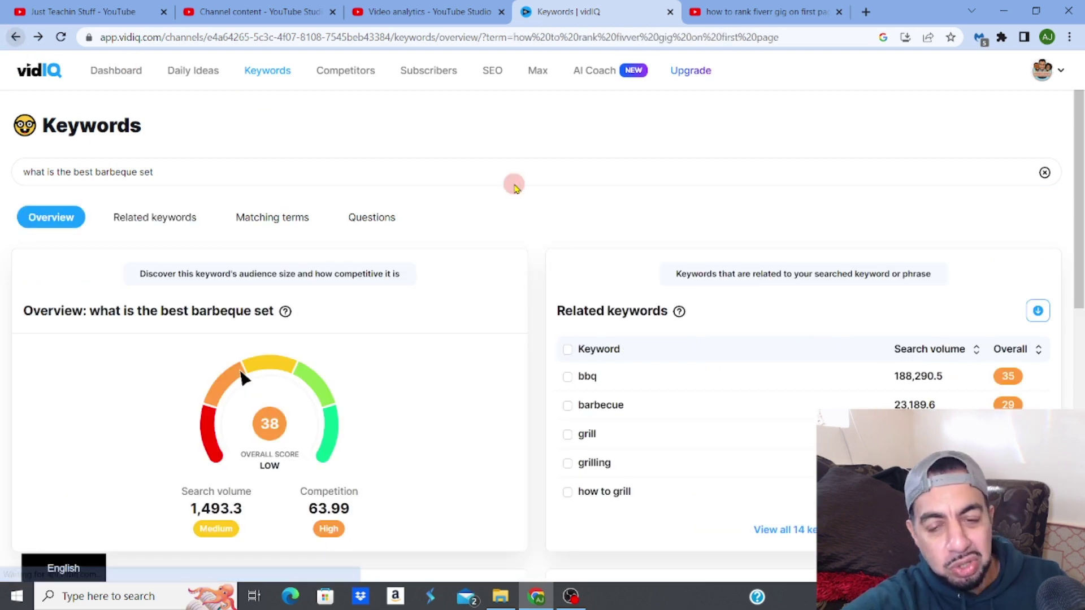
Show all related keywords for "how to rank fivver gig on first page" and review their search volume, competition and overall scores.
left_click_drag(1078, 189, 1078, 271)
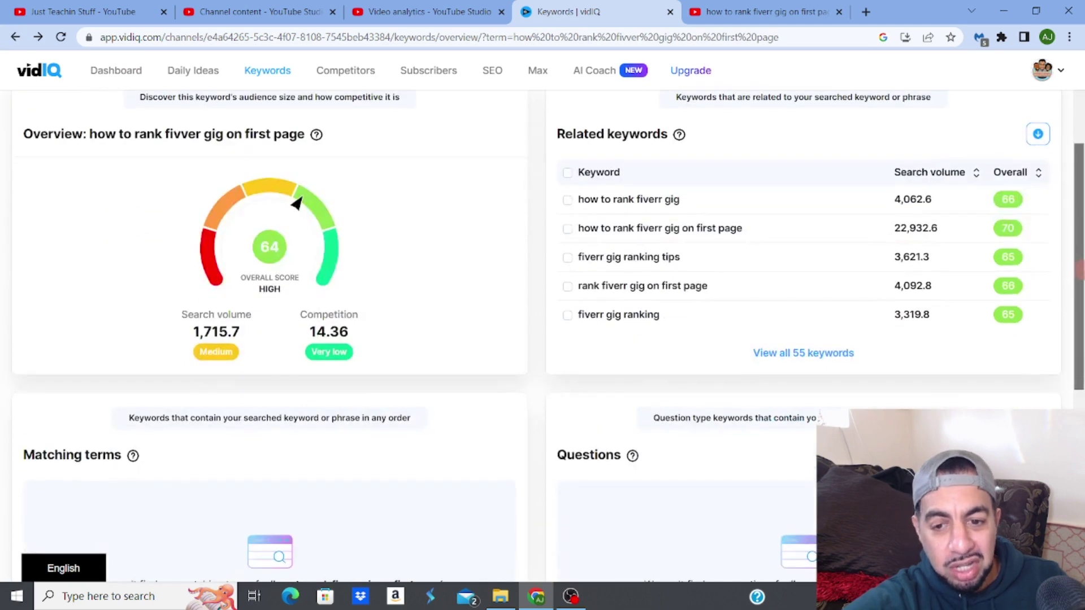
left_click(795, 354)
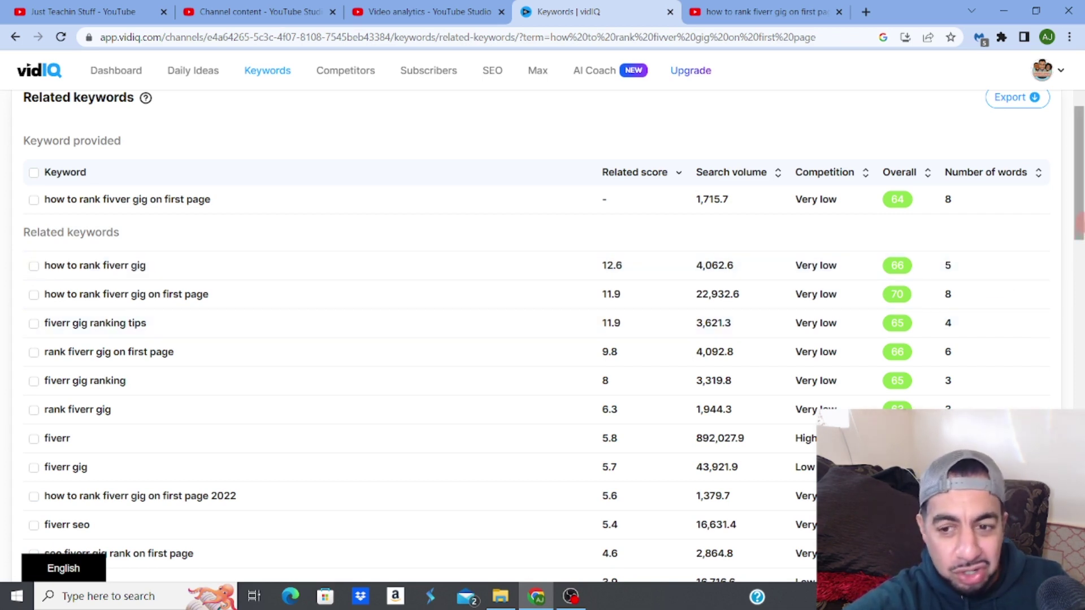
scroll(554, 336, "down", 1)
left_click_drag(1079, 238, 1079, 175)
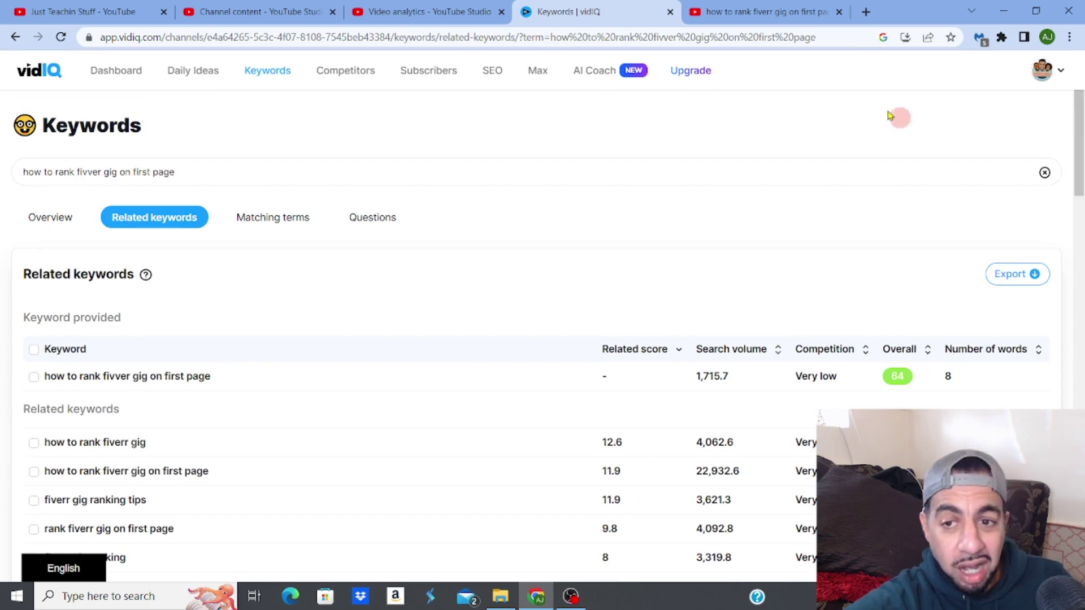
Check the YouTube search results for "how to rank fiverr gig on first page" and return to the vidIQ keyword list.
left_click(772, 13)
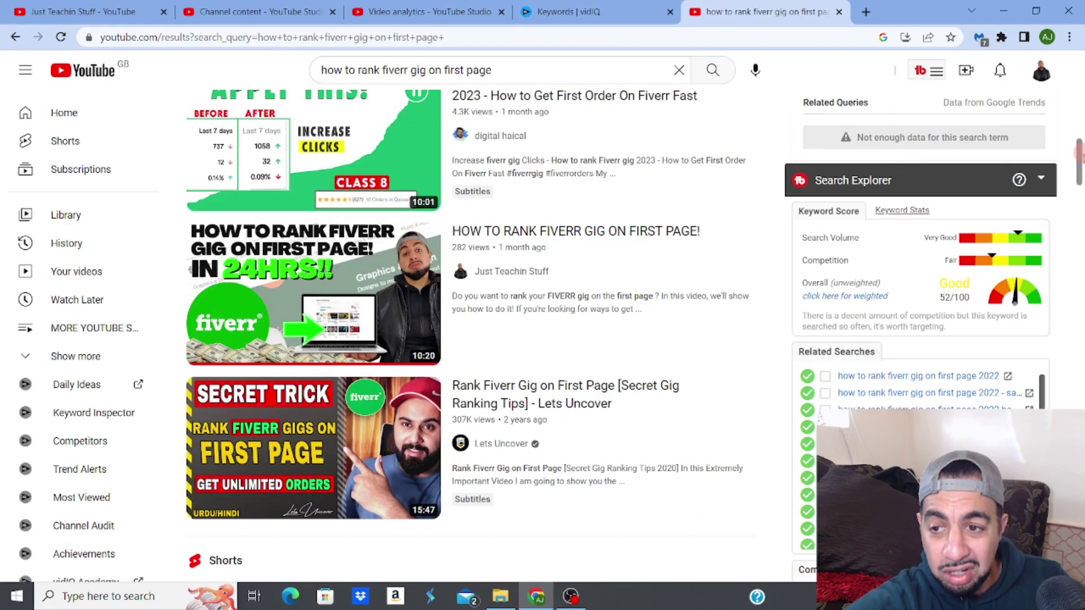
left_click_drag(1079, 152, 1075, 128)
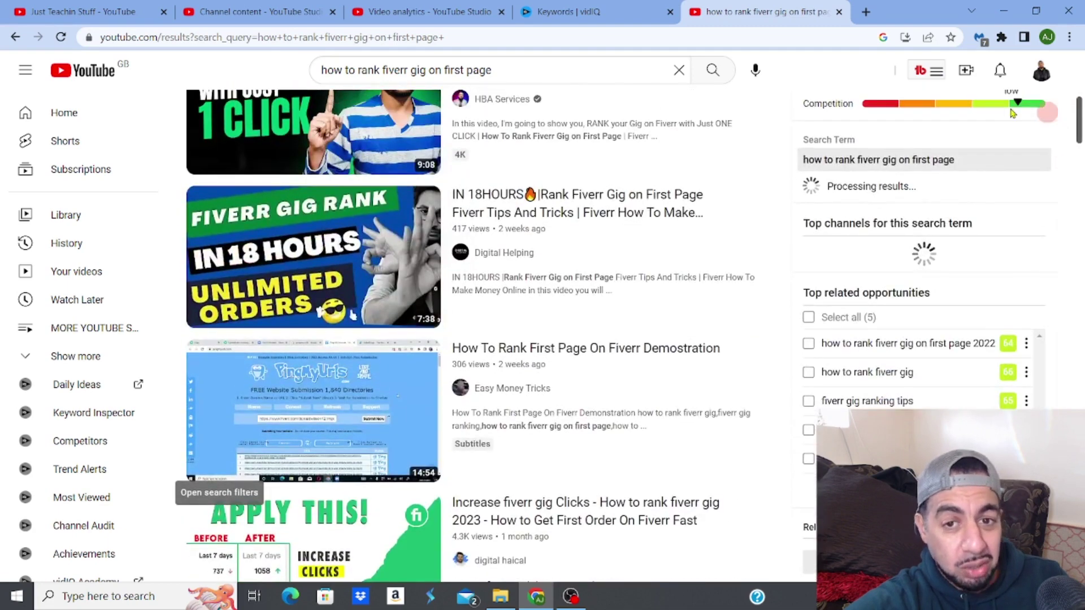
left_click(568, 12)
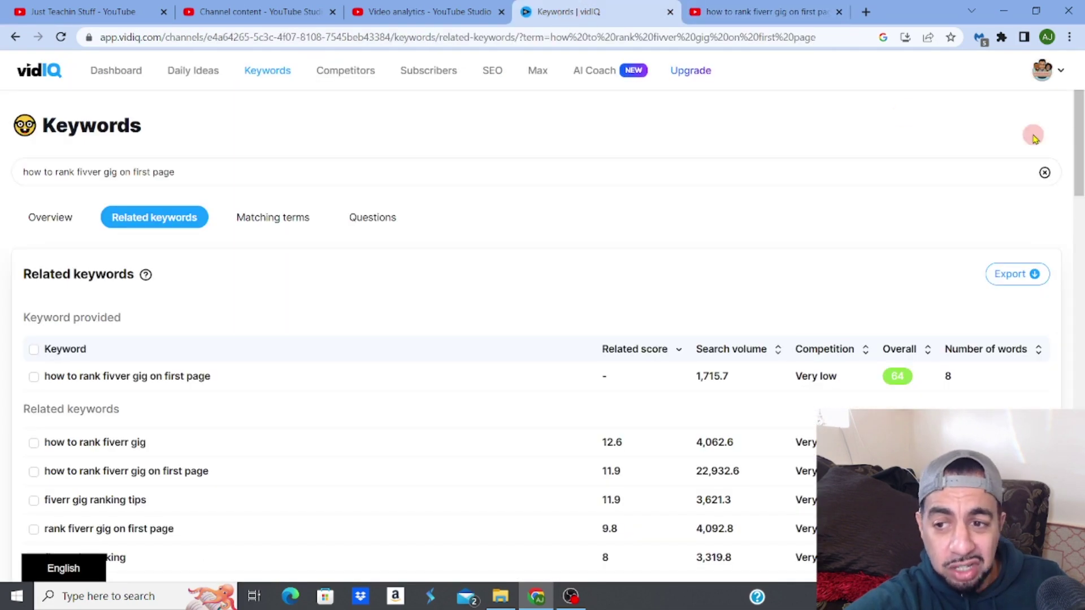